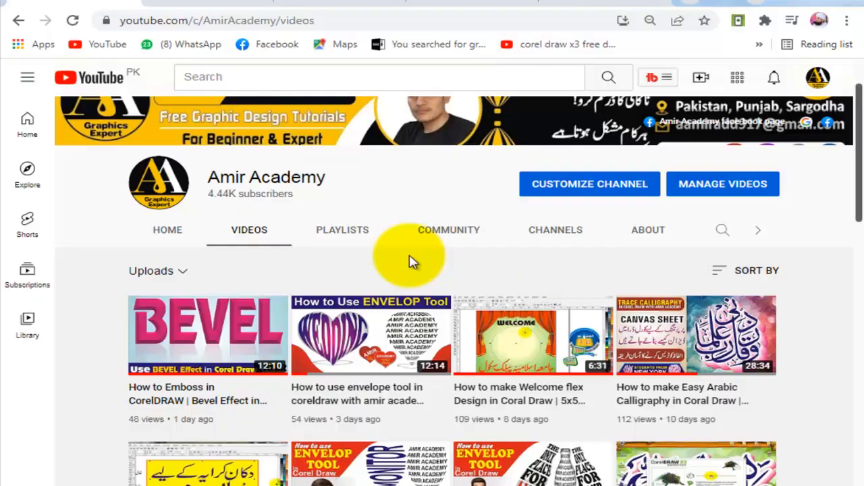
pyautogui.scroll(2, 410, 262)
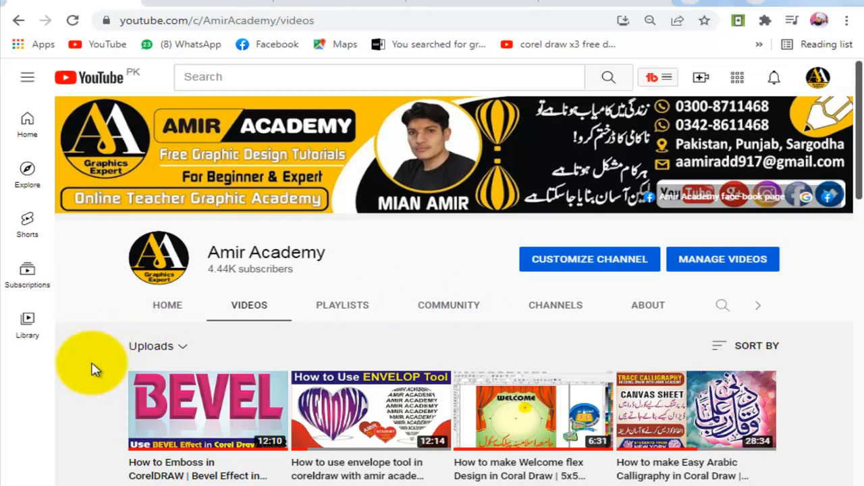
pyautogui.scroll(-1, 94, 368)
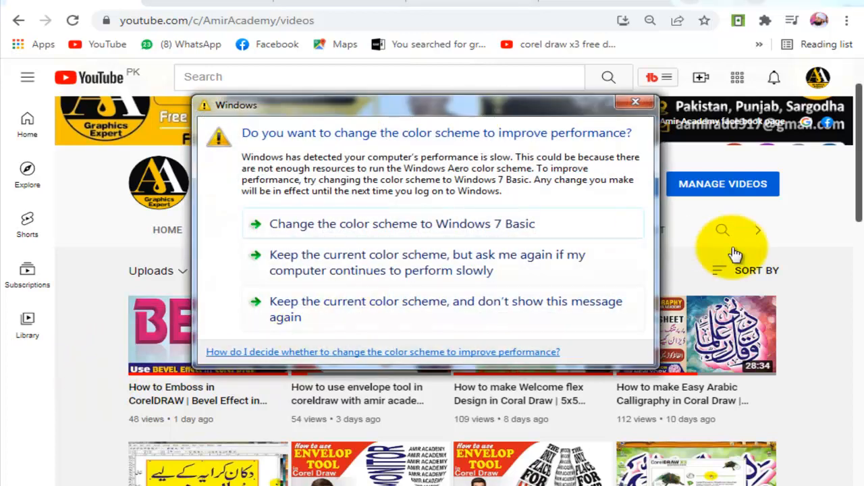
pyautogui.click(827, 172)
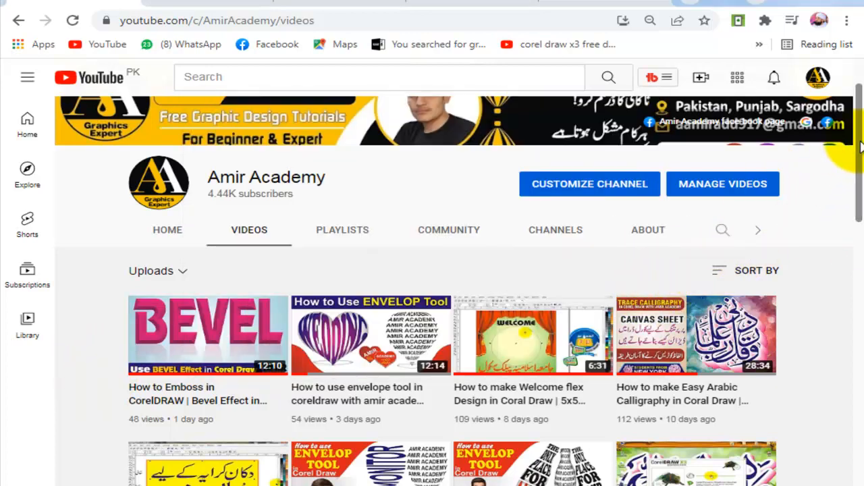
pyautogui.moveTo(858, 145); pyautogui.dragTo(848, 193)
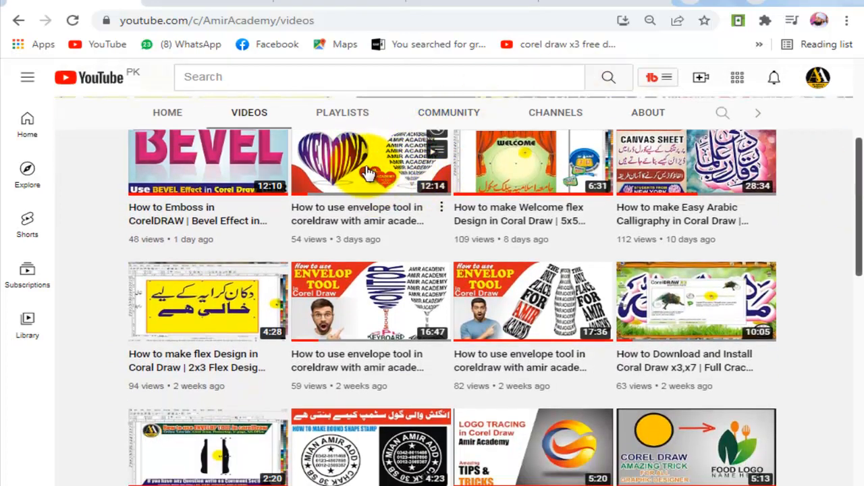
pyautogui.scroll(2, 368, 173)
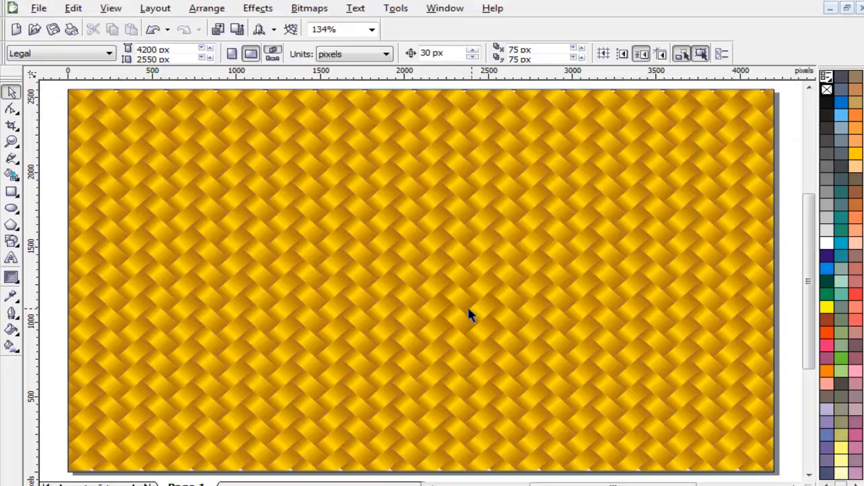
# Delete the golden basket-weave pattern covering the page
pyautogui.click(402, 283)
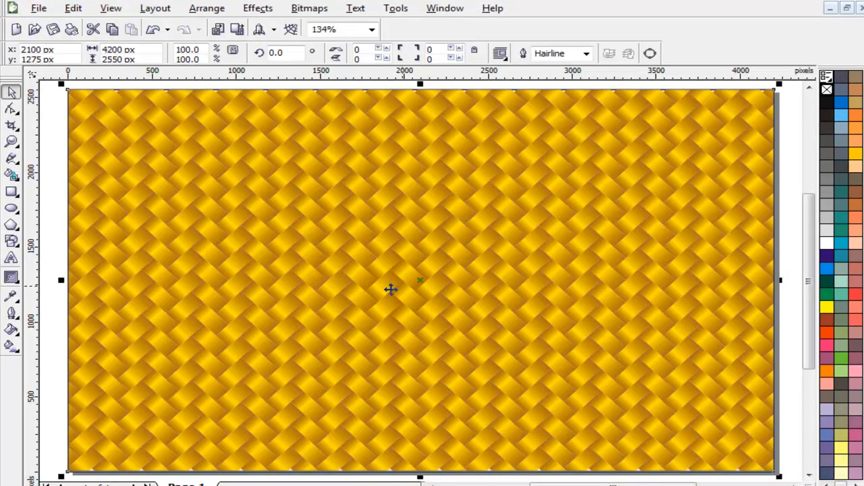
pyautogui.moveTo(439, 303); pyautogui.dragTo(446, 284)
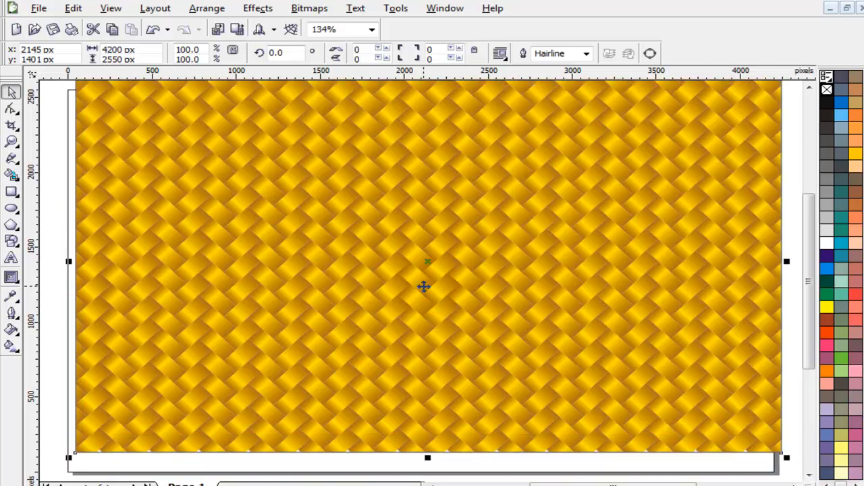
pyautogui.press('Delete')
pyautogui.scroll(-3, 405, 280)
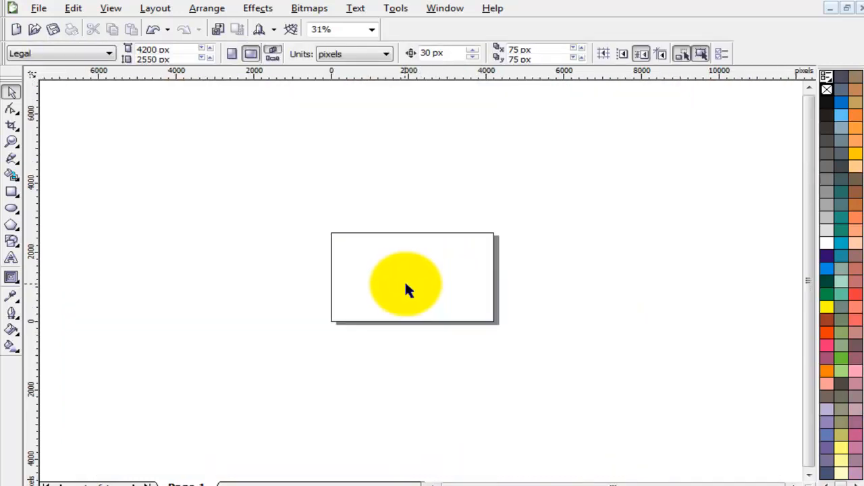
pyautogui.click(407, 285)
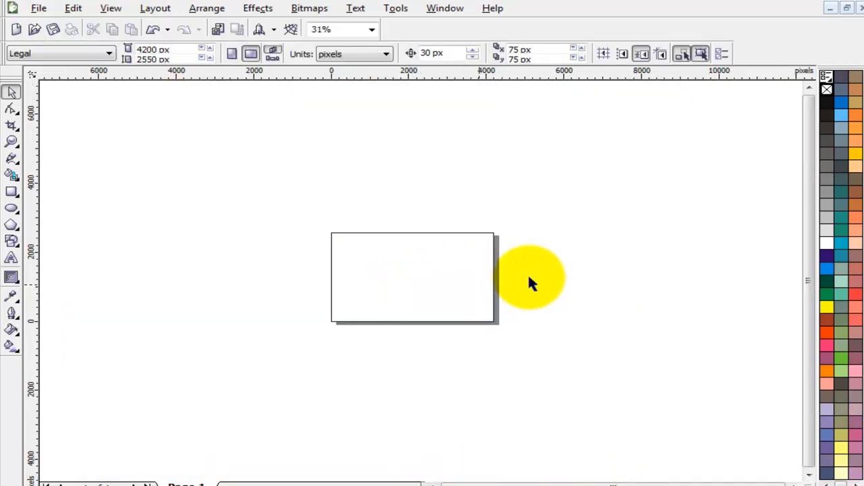
pyautogui.click(538, 275)
pyautogui.click(386, 268)
pyautogui.moveTo(238, 173); pyautogui.dragTo(386, 273)
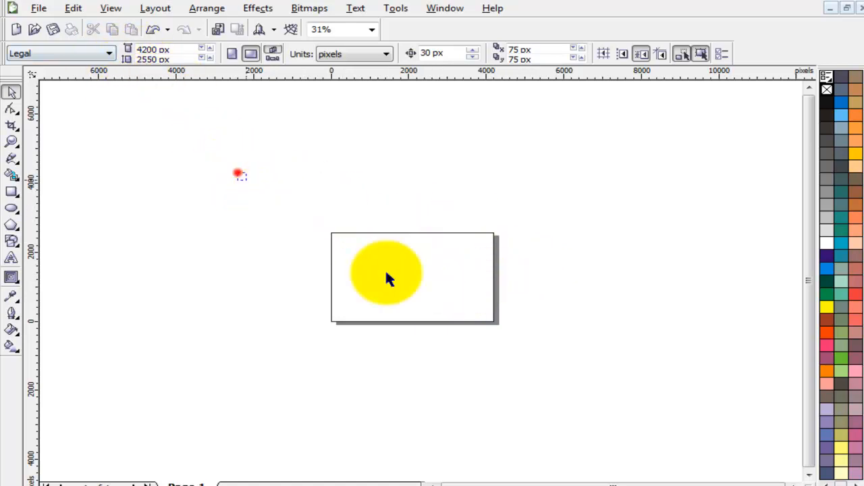
# Set the page to Legal size in landscape orientation, with pixels as the measurement unit
pyautogui.click(74, 53)
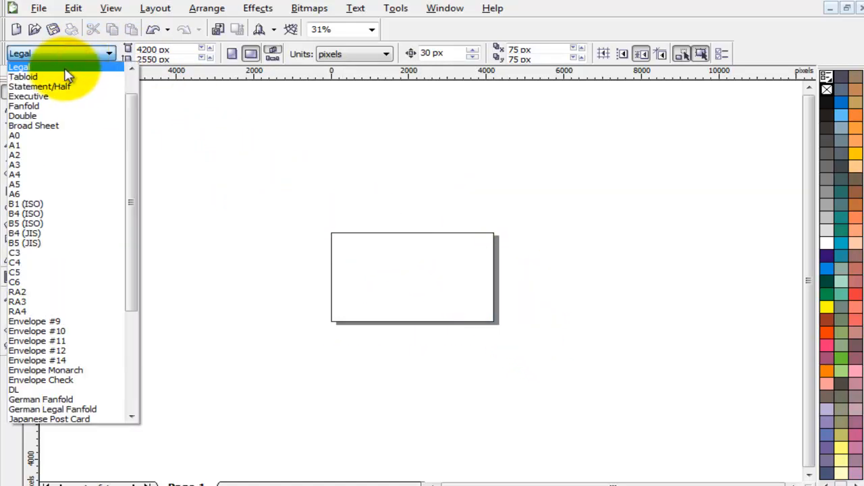
pyautogui.click(64, 70)
pyautogui.click(274, 169)
pyautogui.moveTo(342, 227); pyautogui.dragTo(450, 311)
pyautogui.click(246, 201)
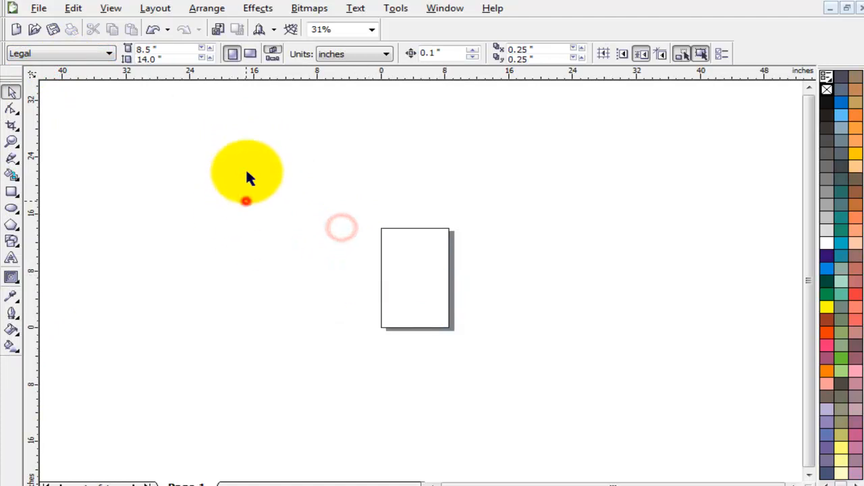
pyautogui.click(250, 54)
pyautogui.click(233, 166)
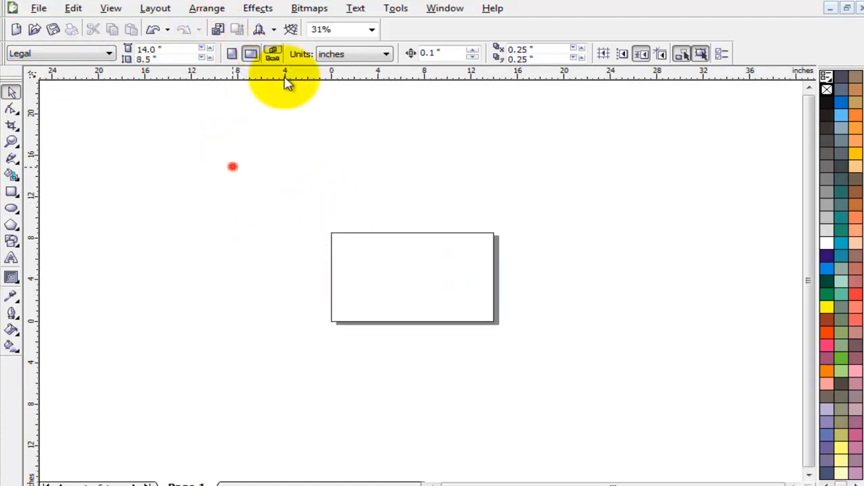
pyautogui.click(352, 55)
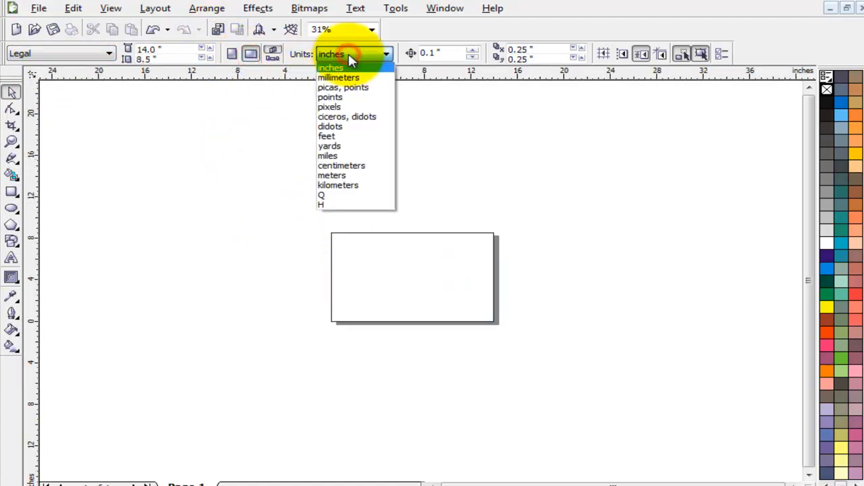
pyautogui.click(347, 110)
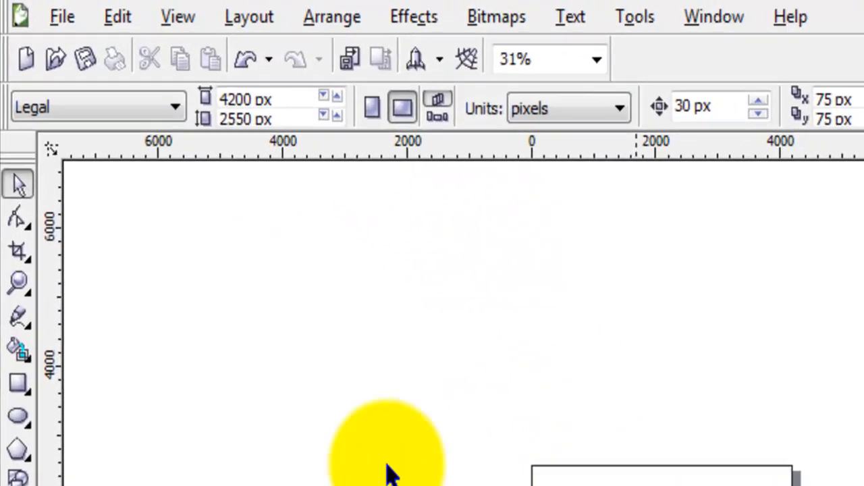
pyautogui.scroll(2, 243, 114)
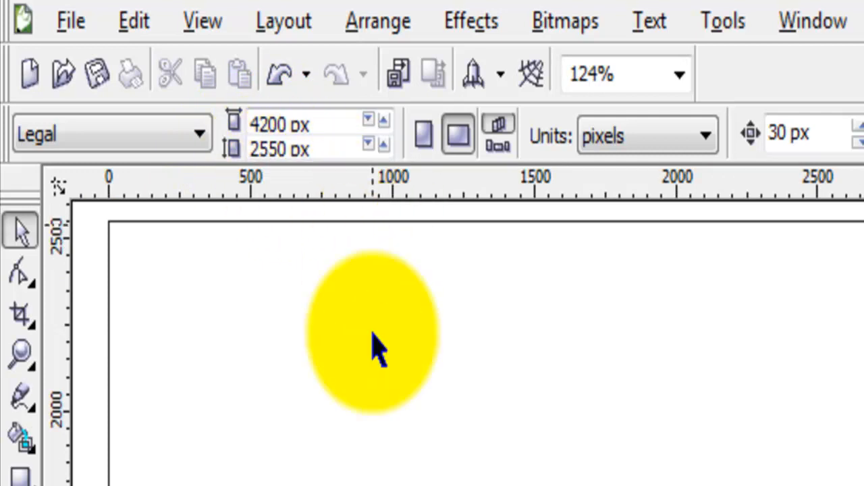
pyautogui.scroll(-1, 468, 343)
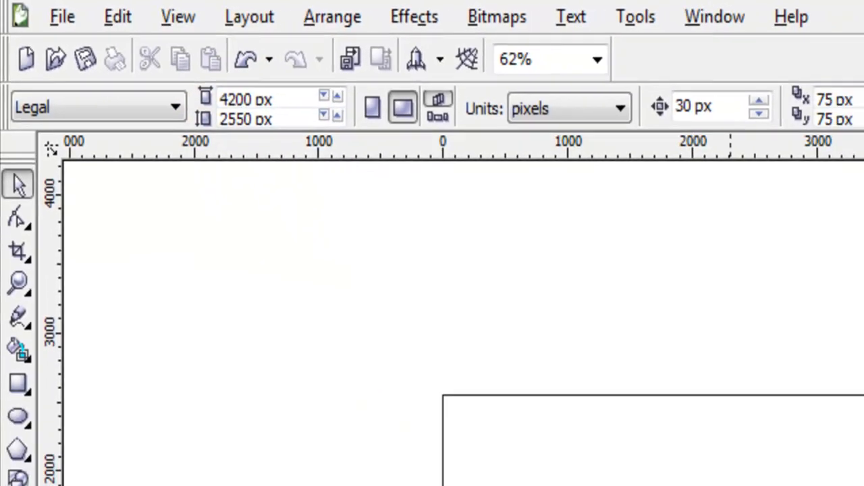
pyautogui.click(676, 292)
pyautogui.click(645, 287)
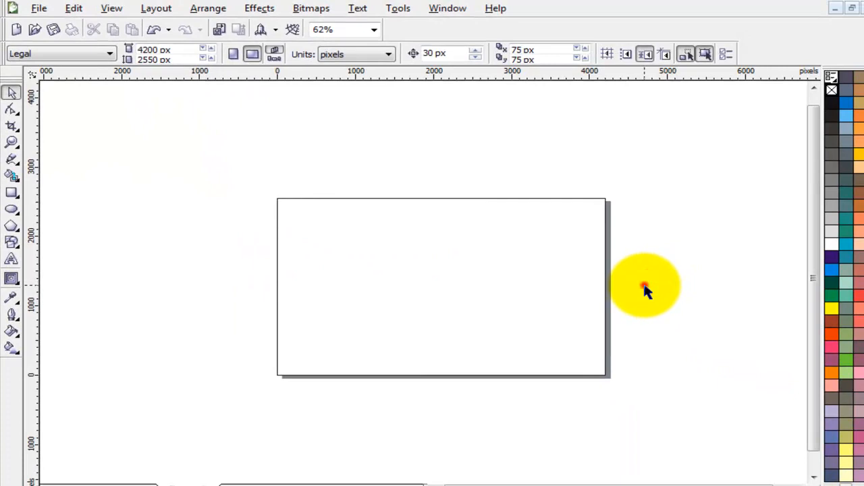
pyautogui.moveTo(486, 288); pyautogui.dragTo(563, 317)
pyautogui.click(368, 303)
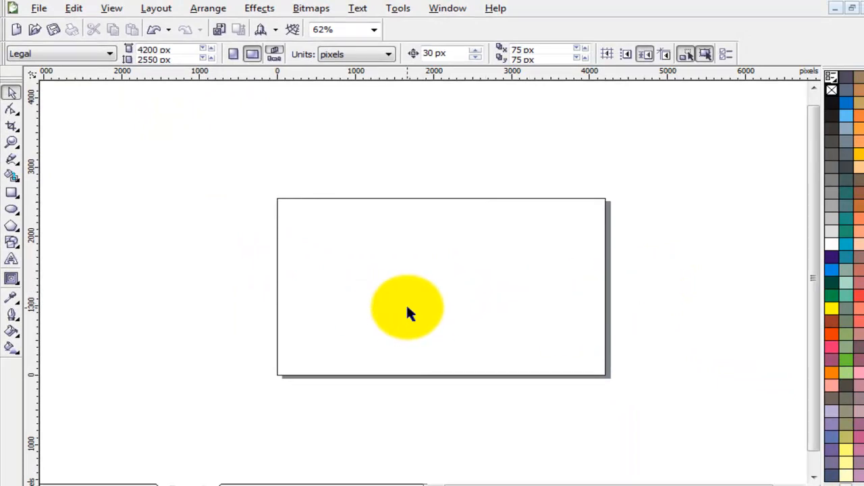
# Draw a rectangle in the upper middle of the page and set its size to 200 px wide and 100 px high
pyautogui.click(11, 193)
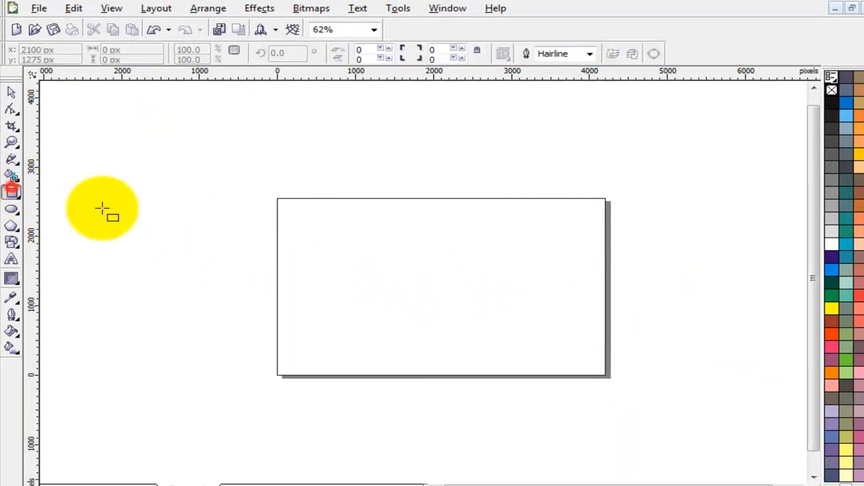
pyautogui.moveTo(384, 209); pyautogui.dragTo(482, 266)
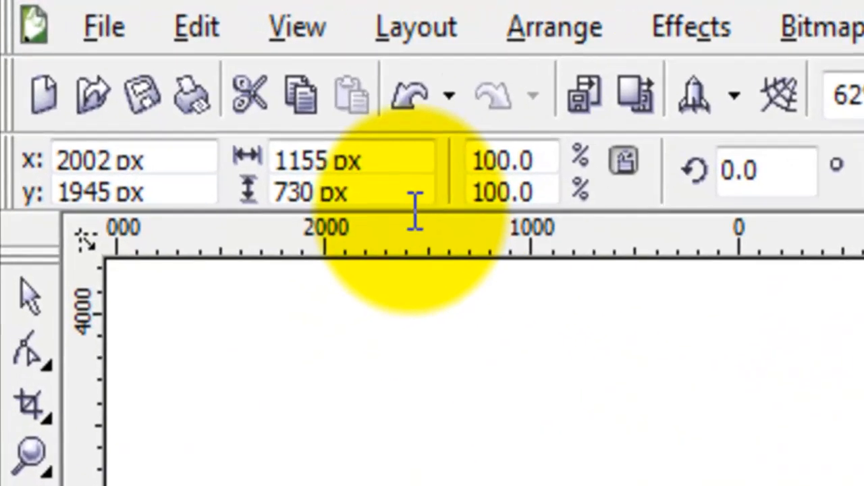
pyautogui.moveTo(392, 162); pyautogui.dragTo(235, 185)
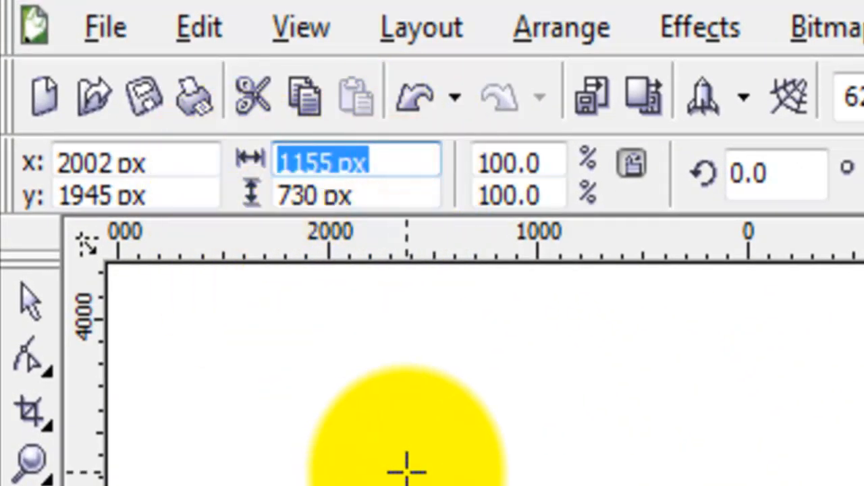
pyautogui.write('200')
pyautogui.press('Tab')
pyautogui.write('100')
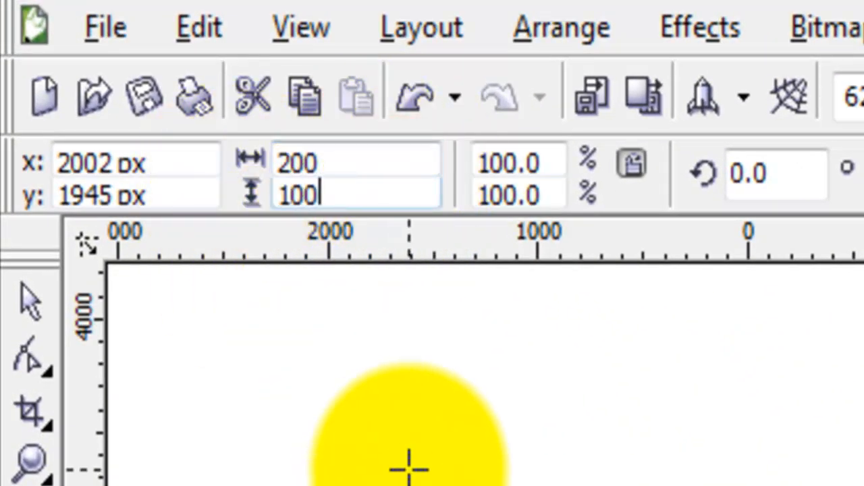
pyautogui.press('Return')
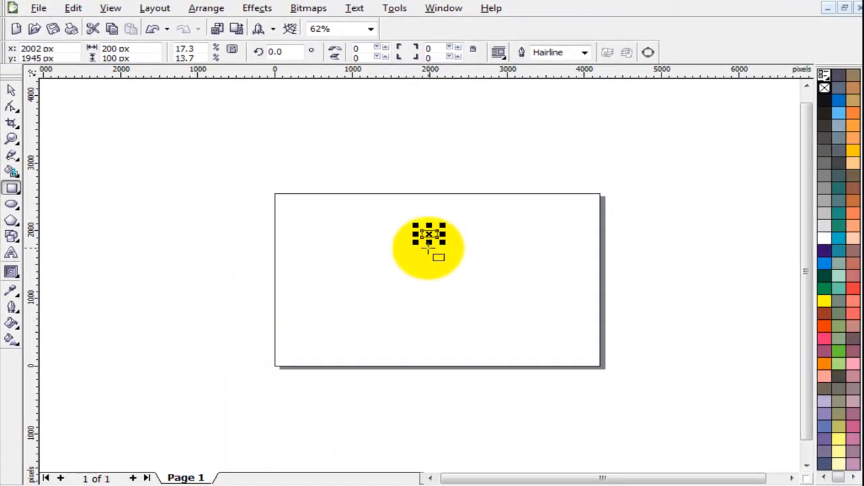
# Shift the rectangle slightly up and to the left and rotate it to 45 degrees
pyautogui.click(11, 89)
pyautogui.hotkey('shift', 'F2')
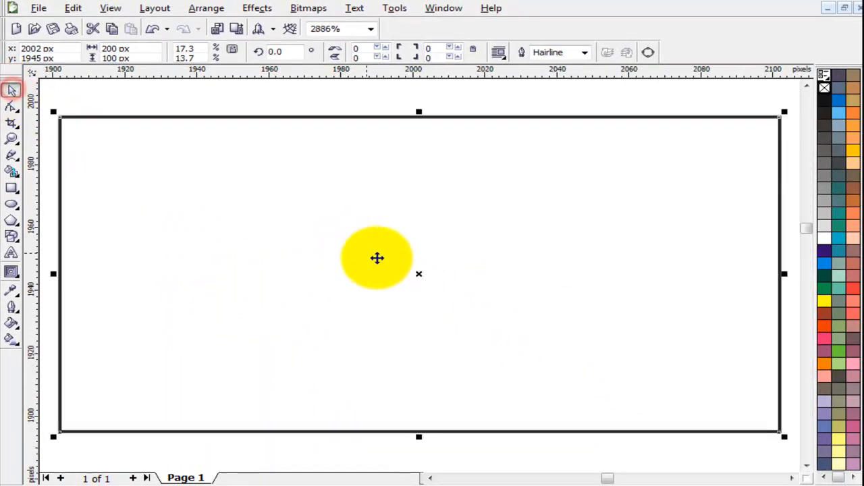
pyautogui.click(507, 97)
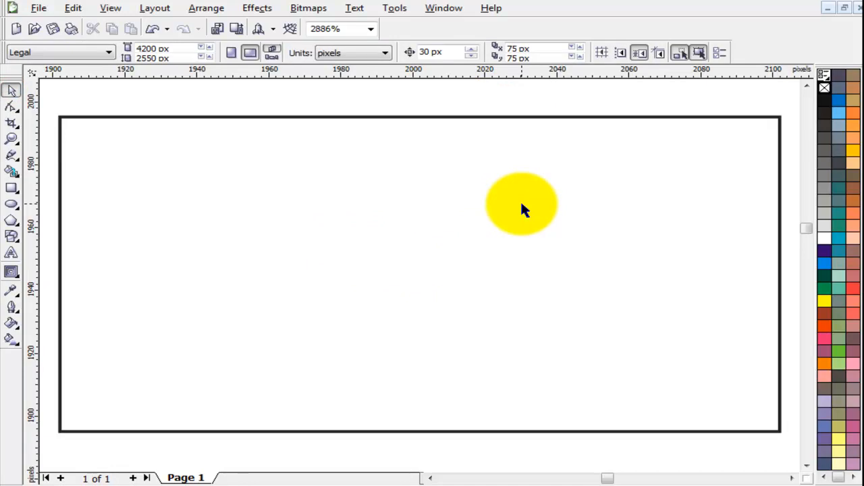
pyautogui.click(507, 99)
pyautogui.click(526, 151)
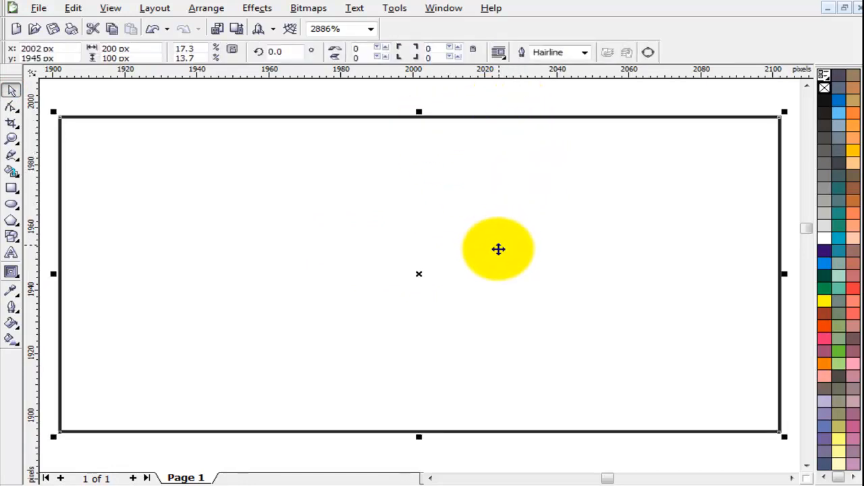
pyautogui.scroll(-1, 498, 247)
pyautogui.moveTo(440, 262); pyautogui.dragTo(423, 245)
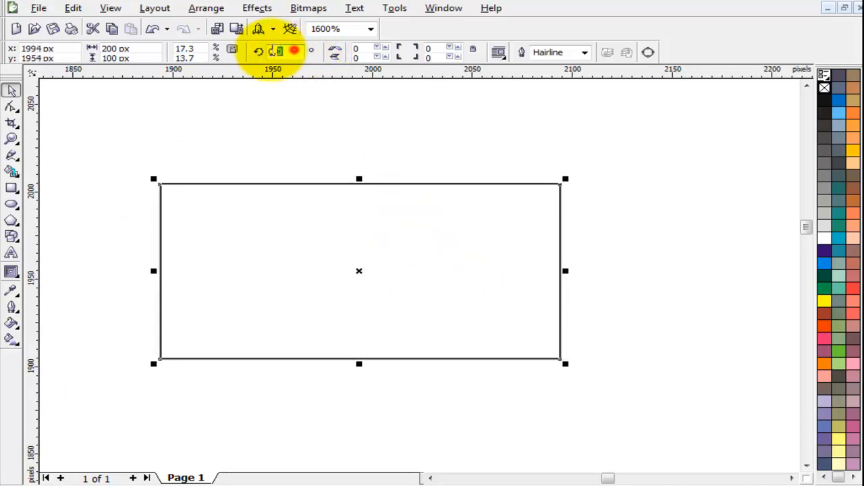
pyautogui.doubleClick(276, 52)
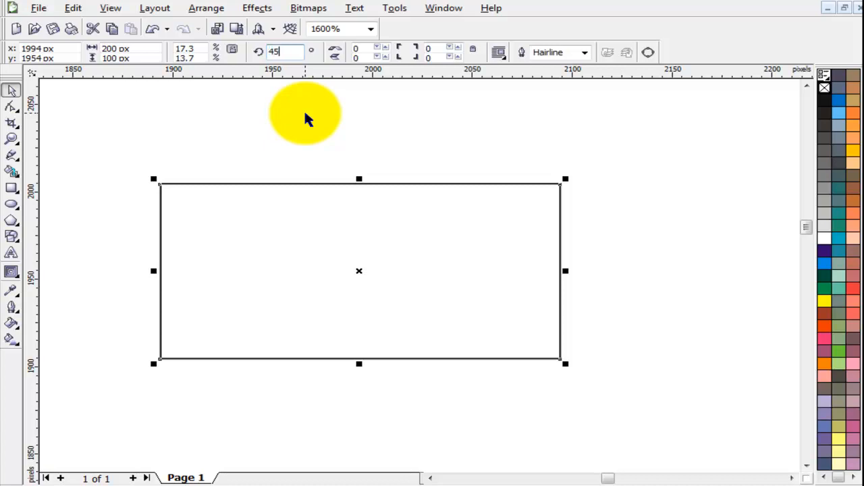
pyautogui.press('Return')
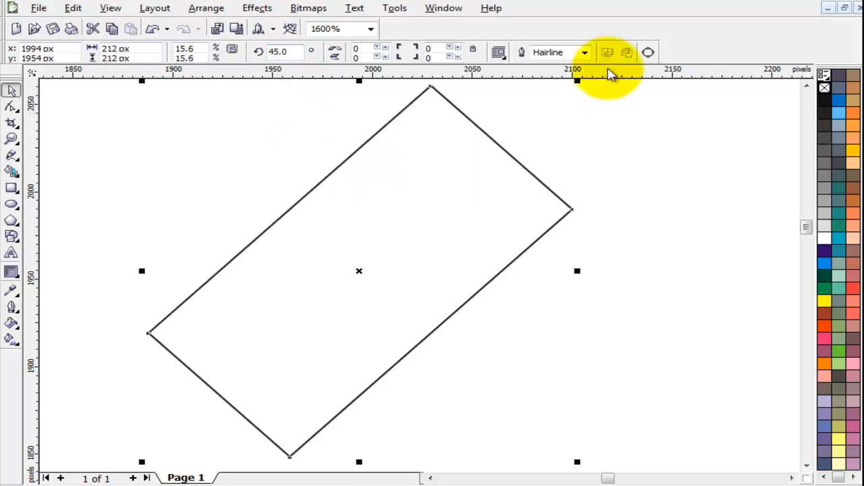
# Set the rotated rectangle's outline width to 1.0 pt and deselect it
pyautogui.click(584, 53)
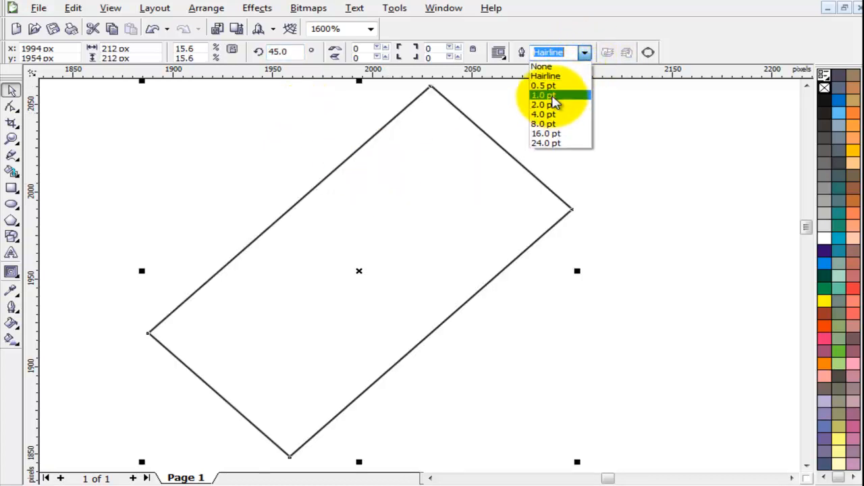
pyautogui.click(547, 95)
pyautogui.click(584, 126)
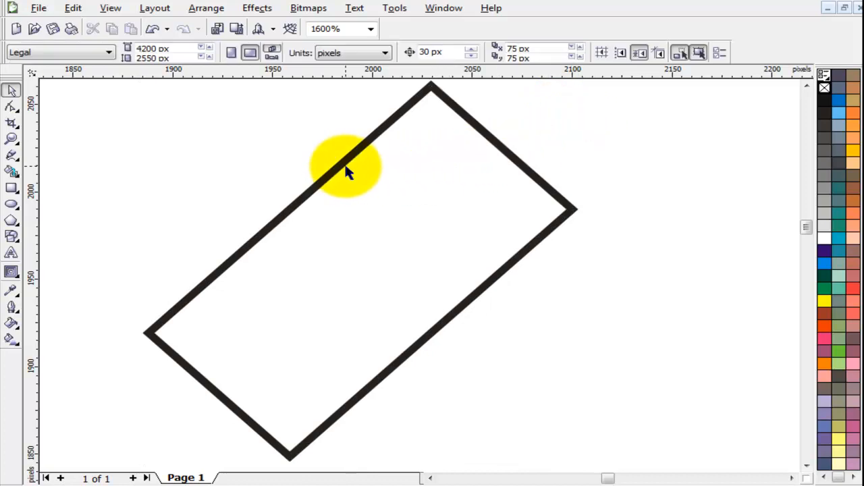
# Place a trial copy of the rotated rectangle beside the original and delete that copy
pyautogui.moveTo(341, 168); pyautogui.dragTo(652, 210)
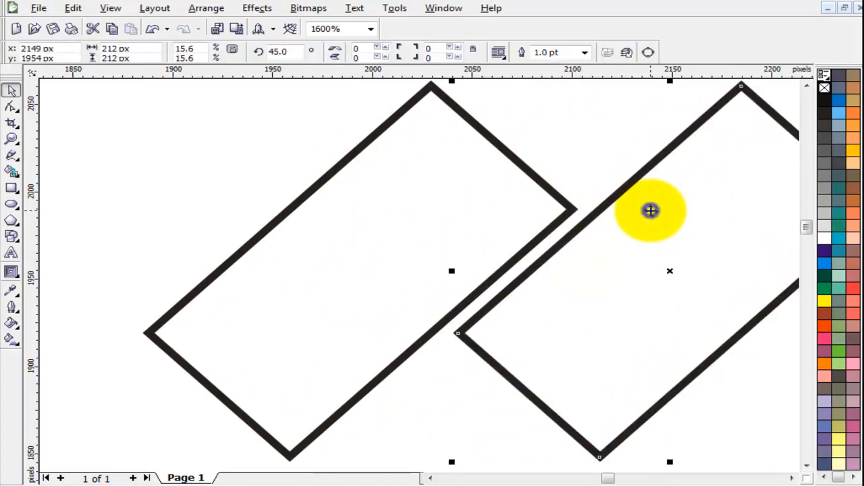
pyautogui.press('Delete')
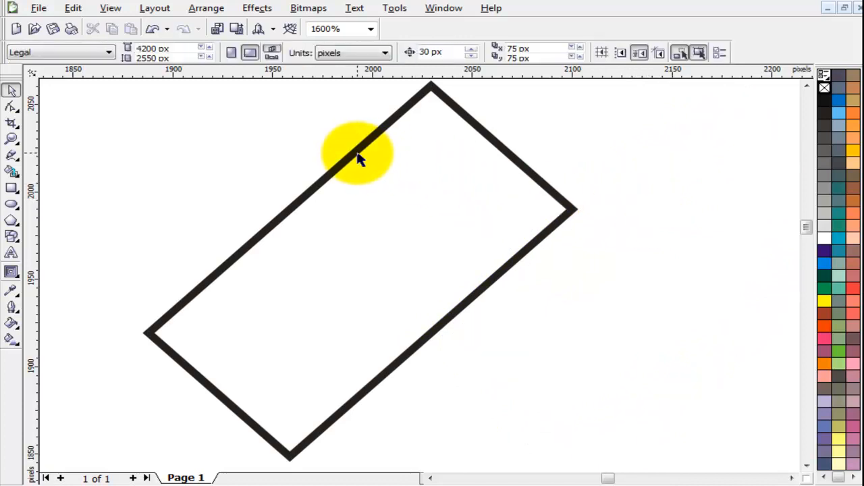
pyautogui.click(355, 153)
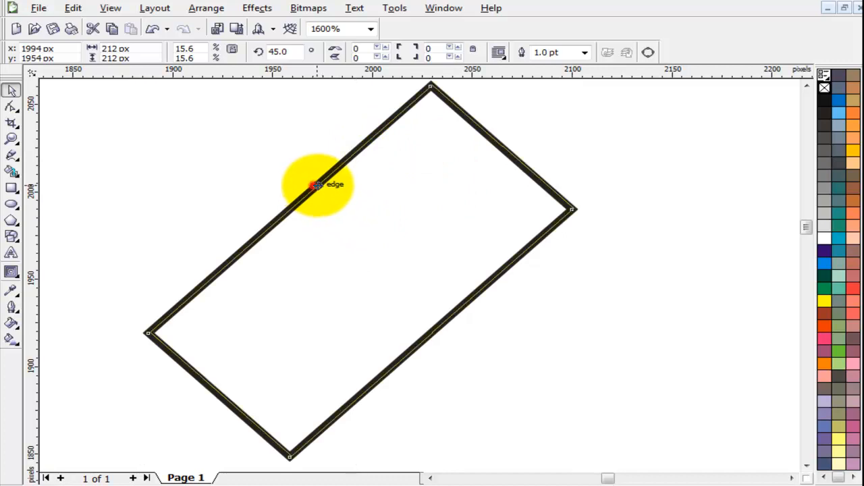
pyautogui.moveTo(314, 187); pyautogui.dragTo(618, 216)
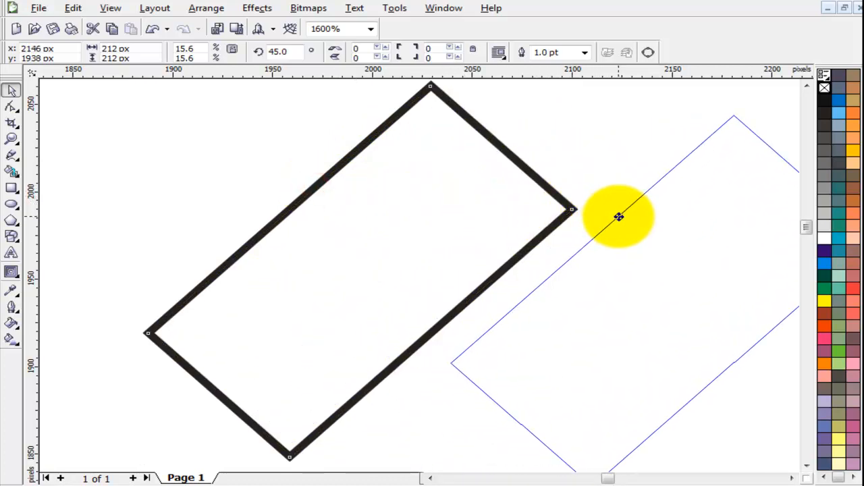
pyautogui.moveTo(618, 223); pyautogui.dragTo(618, 222)
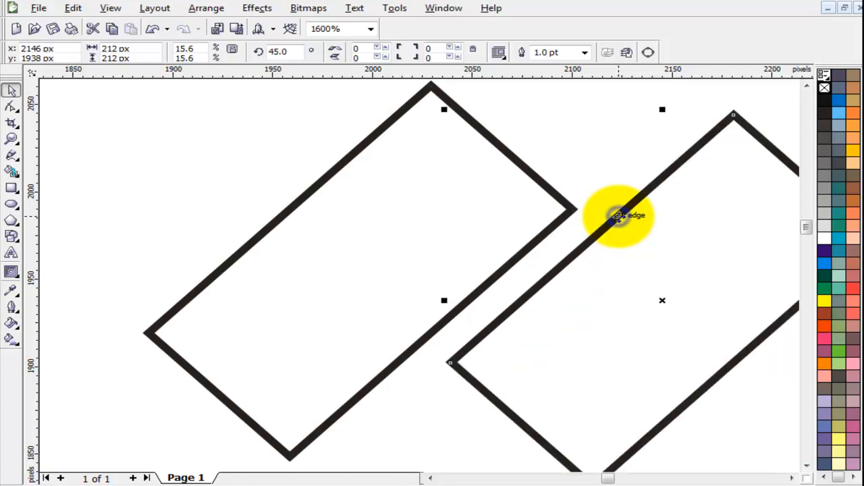
pyautogui.click(666, 190)
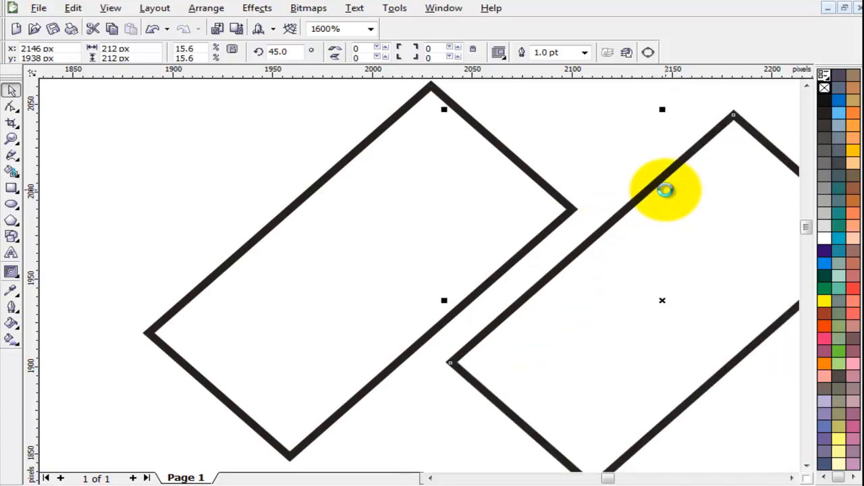
pyautogui.press('Delete')
# Select the rotated rectangle and copy it to the clipboard
pyautogui.click(487, 130)
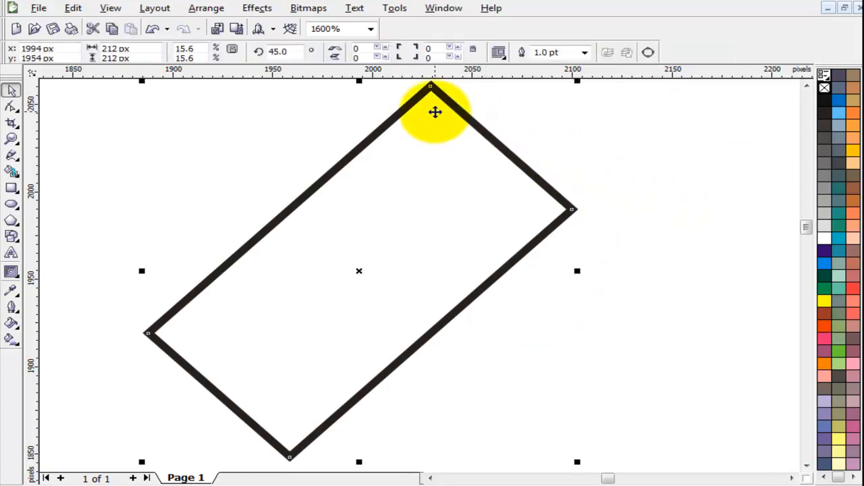
pyautogui.rightClick(439, 122)
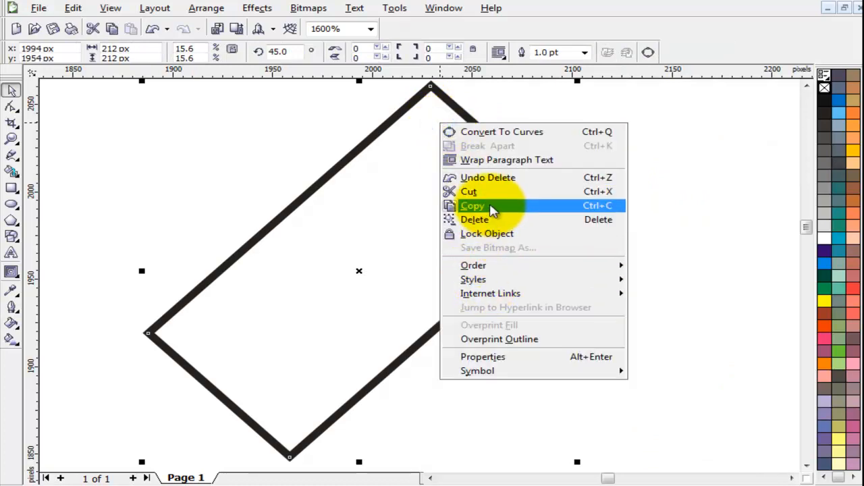
pyautogui.click(488, 205)
pyautogui.rightClick(662, 154)
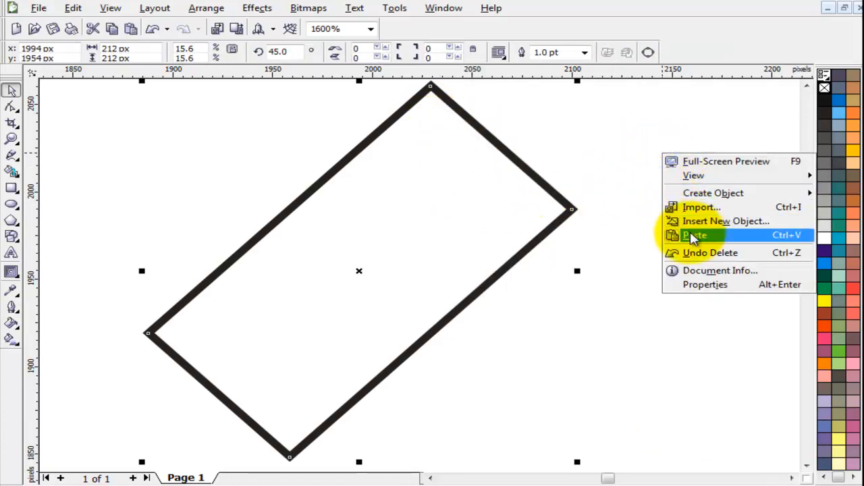
pyautogui.click(689, 235)
pyautogui.moveTo(360, 273); pyautogui.dragTo(610, 273)
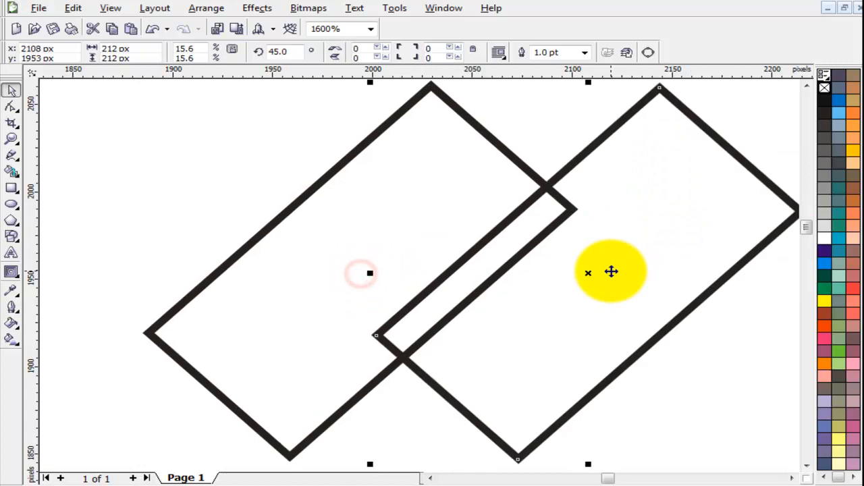
pyautogui.press('Delete')
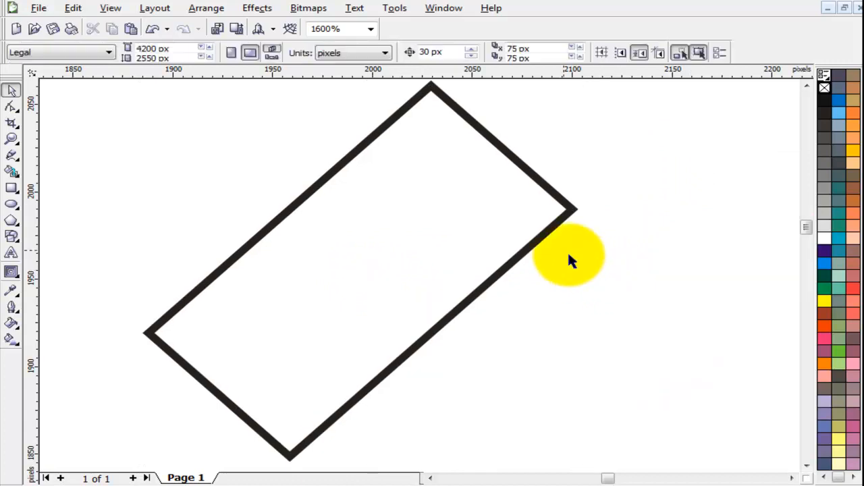
# Paste a duplicate of the rotated rectangle and place it to the right of the original with a narrow gap
pyautogui.click(481, 129)
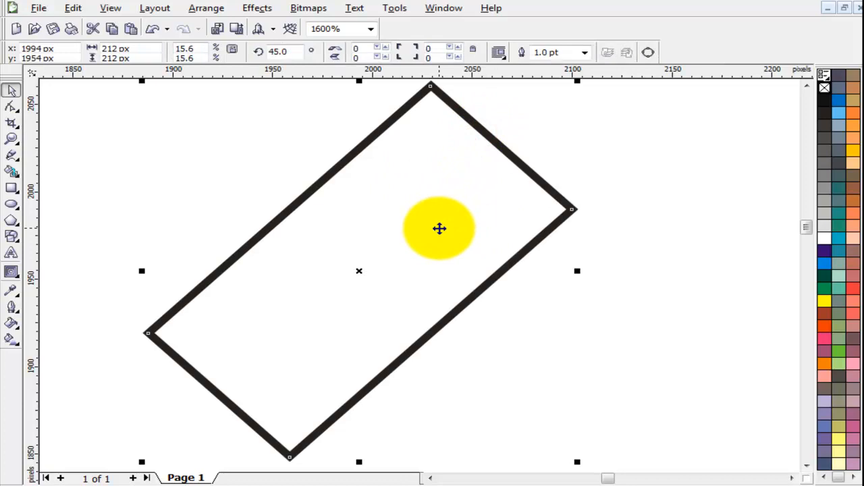
pyautogui.hotkey('ctrl', 'v')
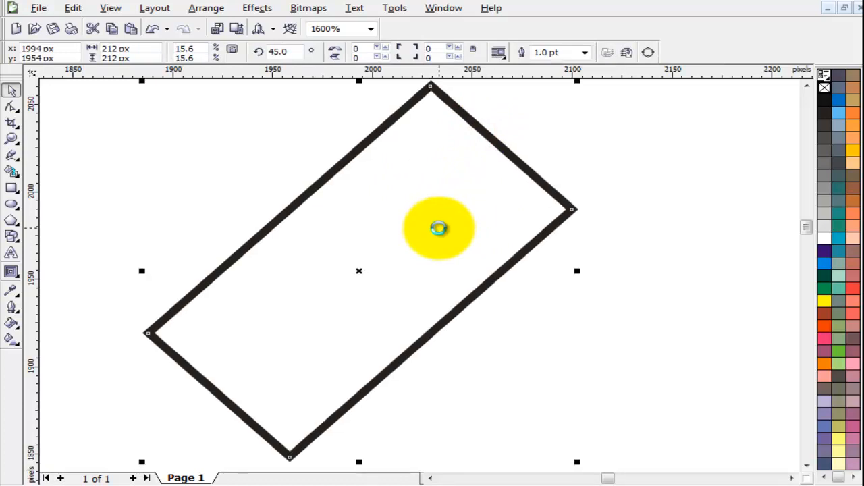
pyautogui.moveTo(439, 228); pyautogui.dragTo(604, 223)
pyautogui.press('F4')
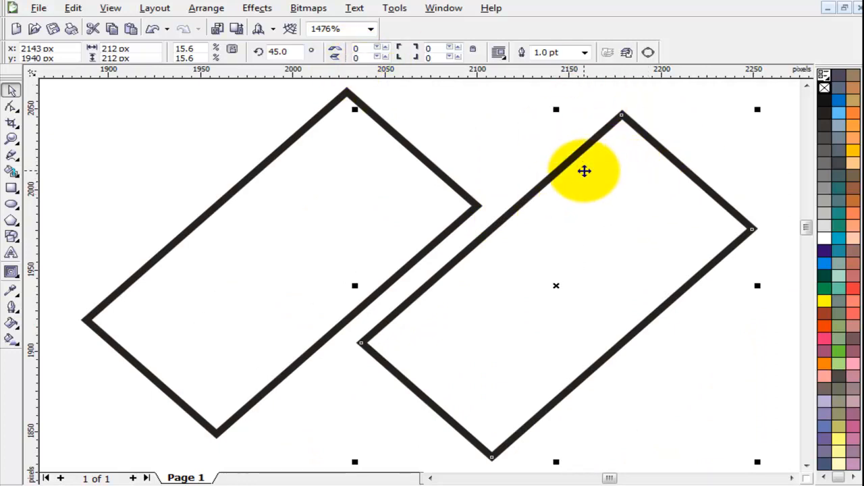
# Mirror the duplicate rectangle horizontally to 135 degrees and move it further right so it clears the original
pyautogui.click(334, 50)
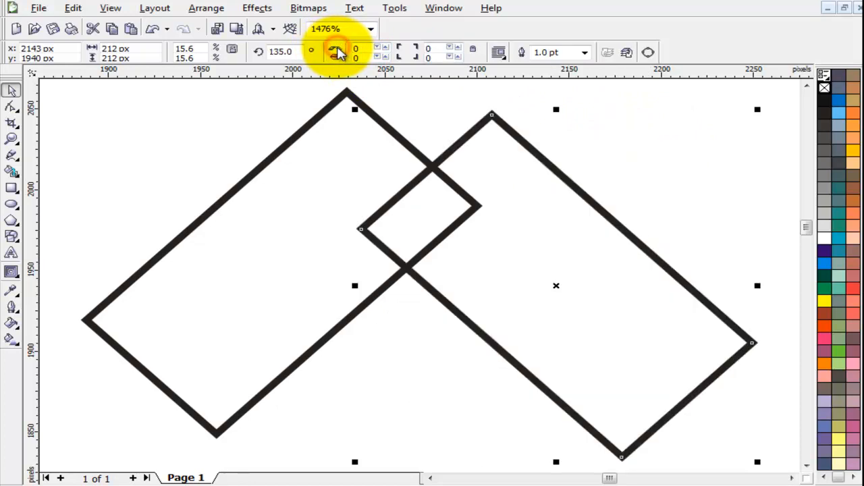
pyautogui.click(595, 147)
pyautogui.moveTo(563, 133); pyautogui.dragTo(586, 131)
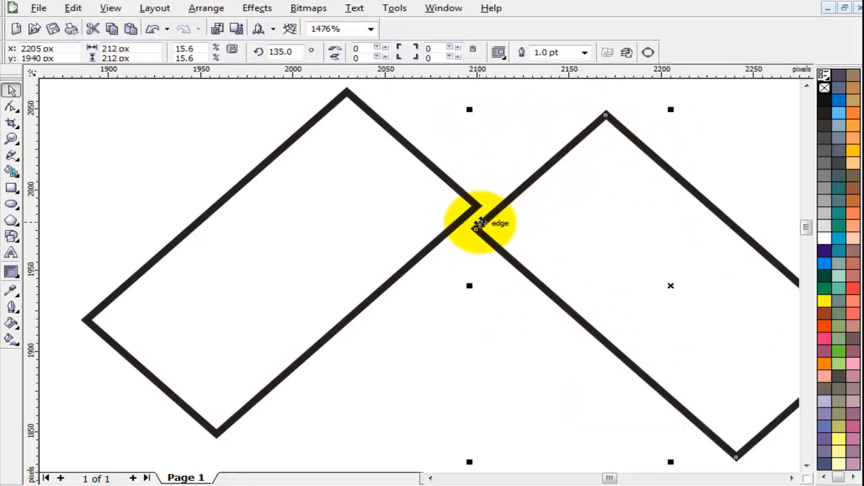
# Snap the mirrored rectangle's top corner node onto the right corner node of the first rectangle and deselect it
pyautogui.scroll(2, 605, 118)
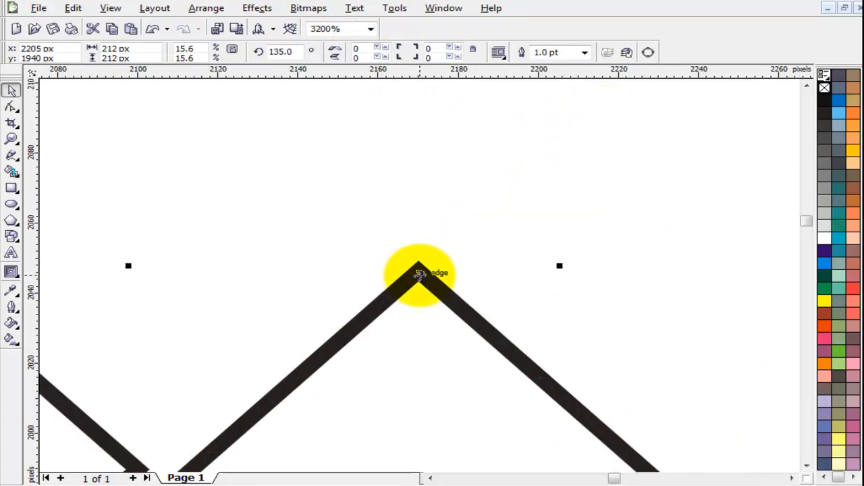
pyautogui.scroll(2, 419, 271)
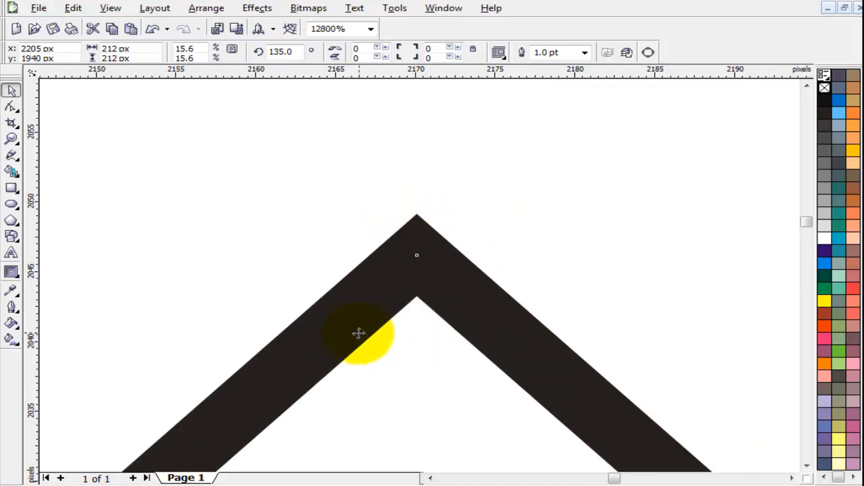
pyautogui.scroll(-3, 420, 279)
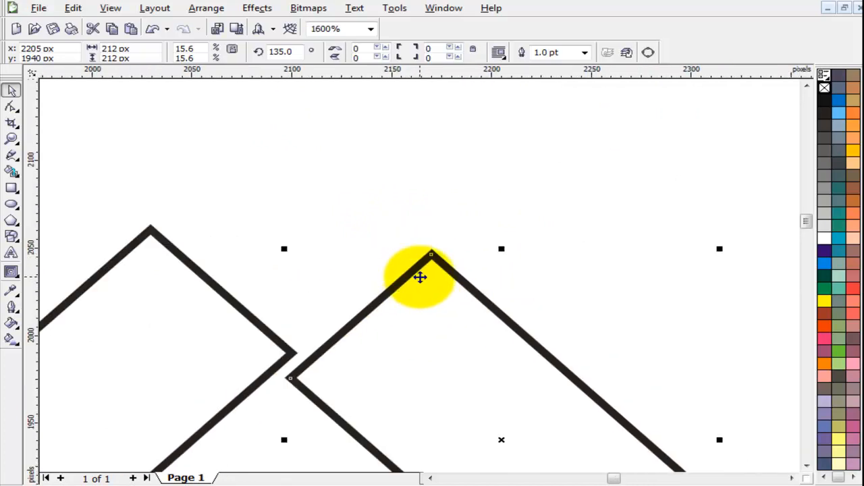
pyautogui.scroll(-1, 420, 277)
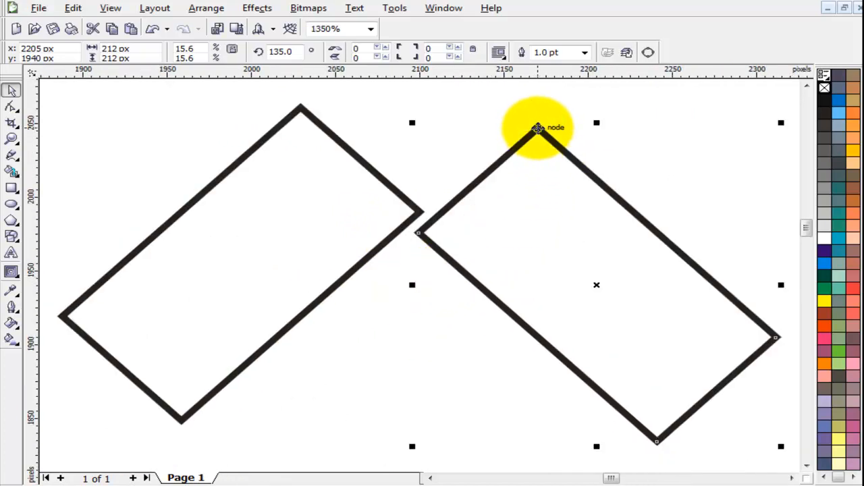
pyautogui.moveTo(538, 128); pyautogui.dragTo(421, 211)
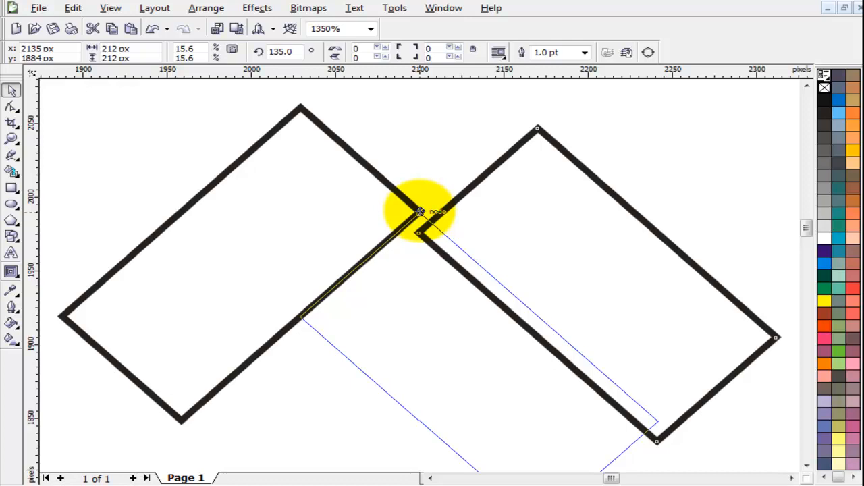
pyautogui.moveTo(420, 212); pyautogui.dragTo(420, 211)
pyautogui.click(563, 234)
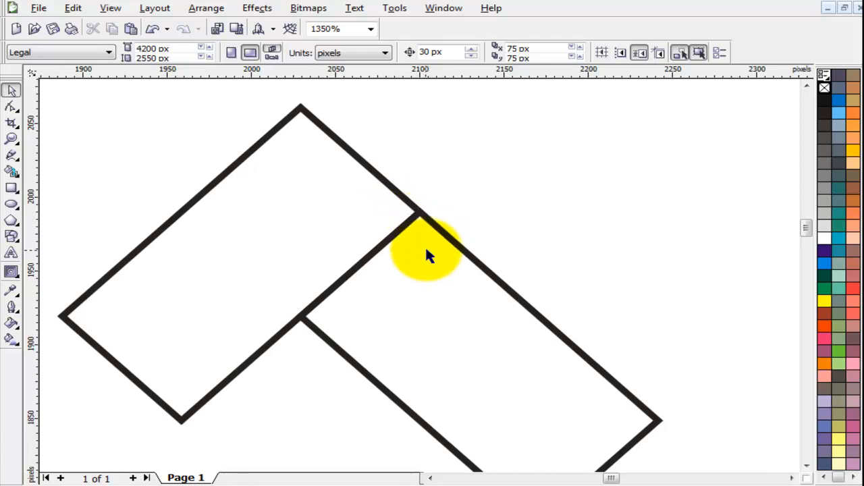
# Select both joined rectangles, group them, and clear the selection
pyautogui.click(316, 237)
pyautogui.keyDown('shift'); pyautogui.click(449, 311); pyautogui.keyUp('shift')
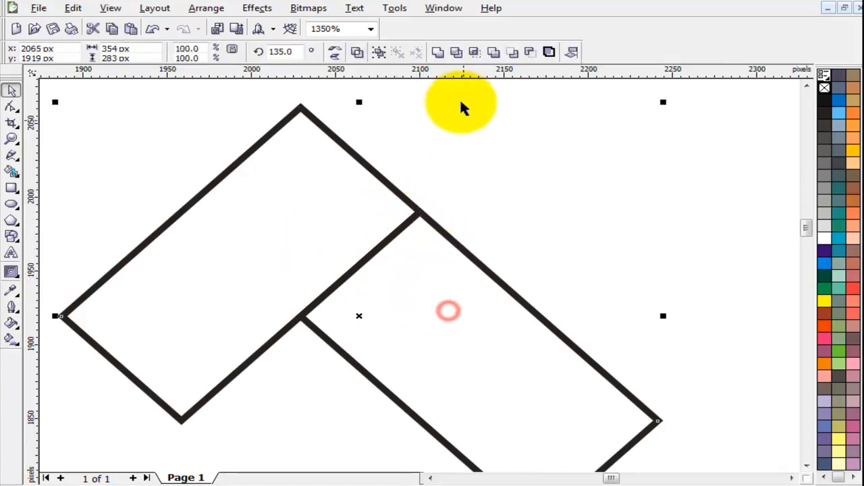
pyautogui.click(516, 190)
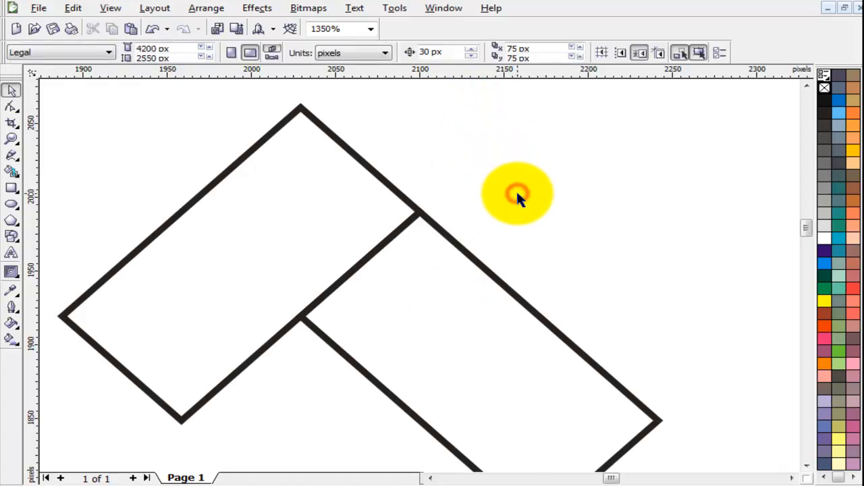
# Move the grouped rectangles into the upper-left corner area of the page
pyautogui.scroll(-5, 516, 196)
pyautogui.scroll(-4, 445, 306)
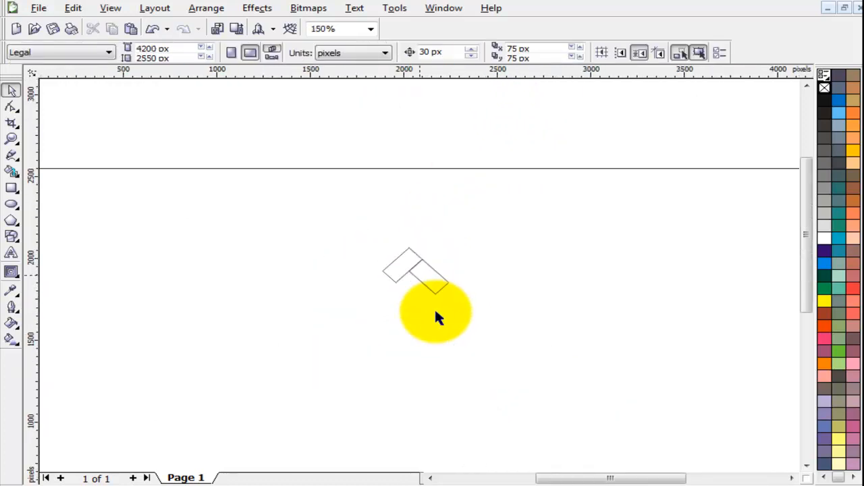
pyautogui.moveTo(407, 271); pyautogui.dragTo(303, 231)
pyautogui.scroll(-2, 418, 278)
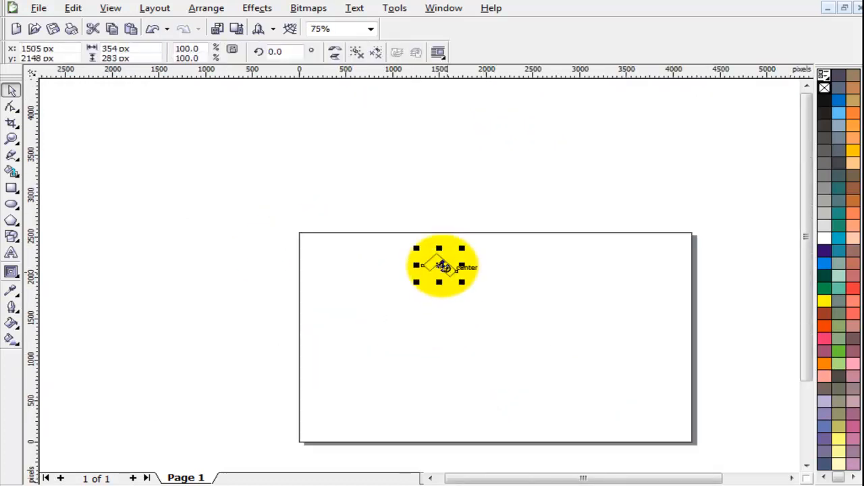
pyautogui.moveTo(438, 262); pyautogui.dragTo(320, 246)
# Shift the group slightly up and left against the page's top and left edges, centred at about X 184 px, Y 2406 px
pyautogui.press('z')
pyautogui.moveTo(270, 224); pyautogui.dragTo(377, 267)
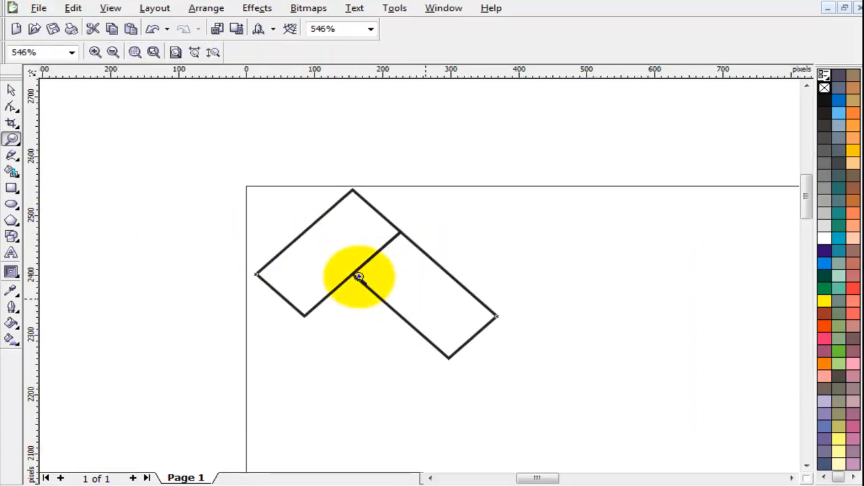
pyautogui.moveTo(137, 146); pyautogui.dragTo(662, 401)
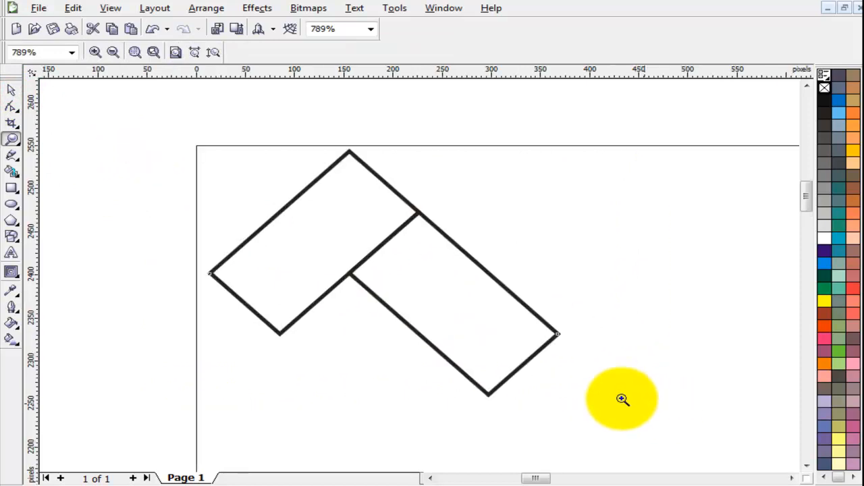
pyautogui.click(11, 90)
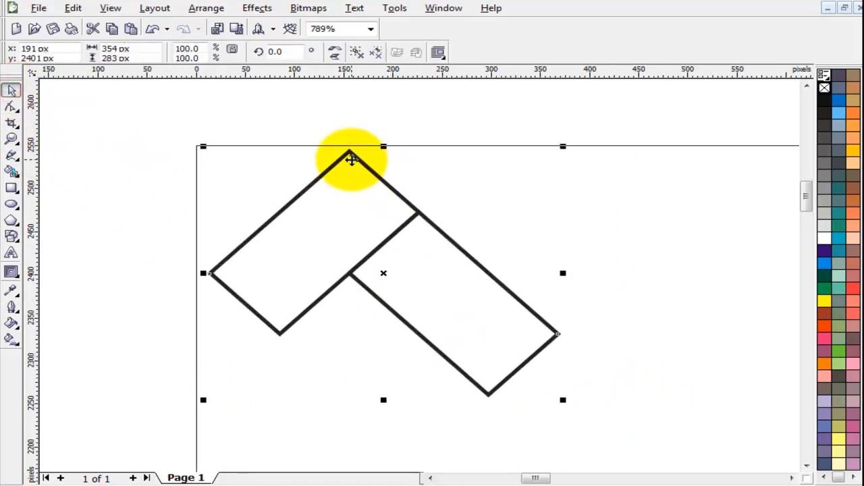
pyautogui.moveTo(351, 160); pyautogui.dragTo(343, 156)
pyautogui.click(141, 245)
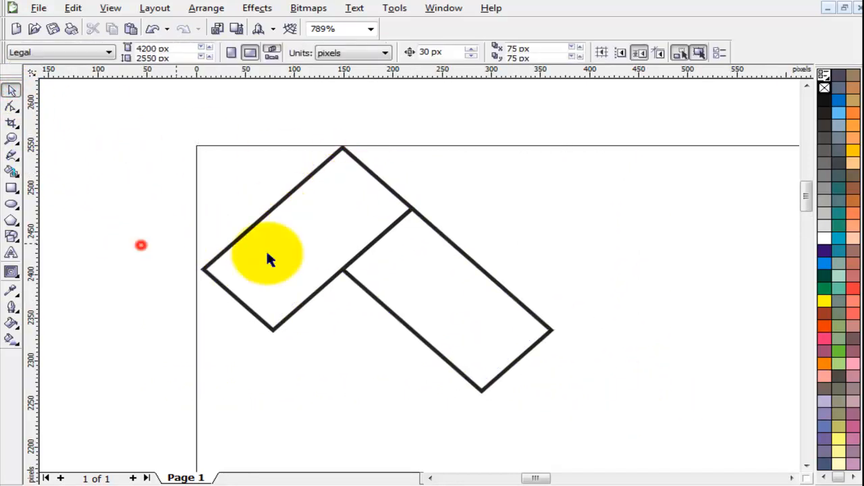
# Ungroup the two rectangles in the page corner and deselect them
pyautogui.click(357, 230)
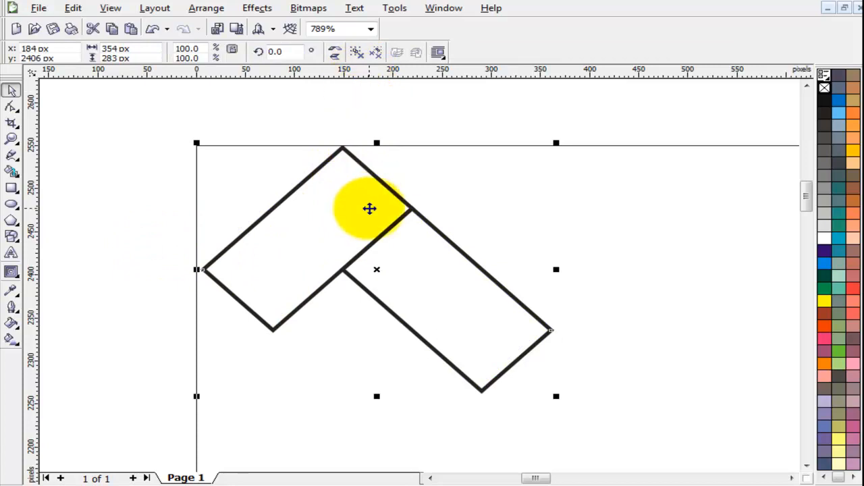
pyautogui.click(361, 53)
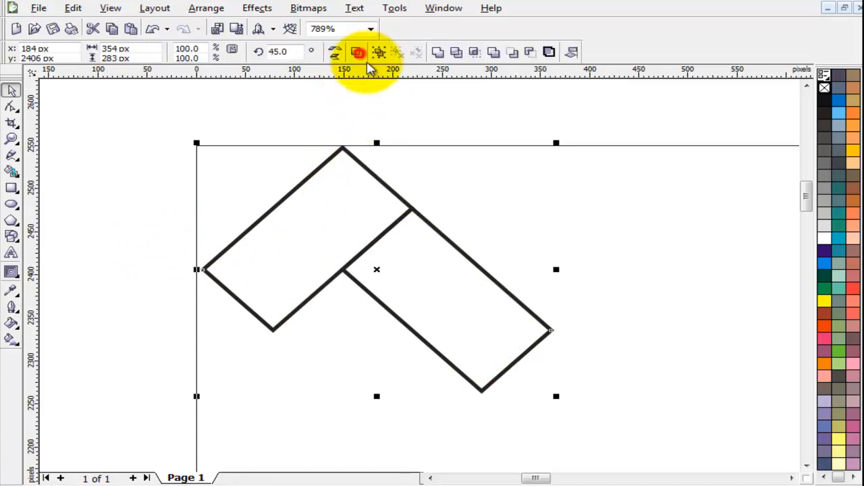
pyautogui.click(420, 110)
# Try purple, pink and orange fills on the 45-degree rectangle, settling on dark green C92 M53 Y91 K26
pyautogui.click(354, 167)
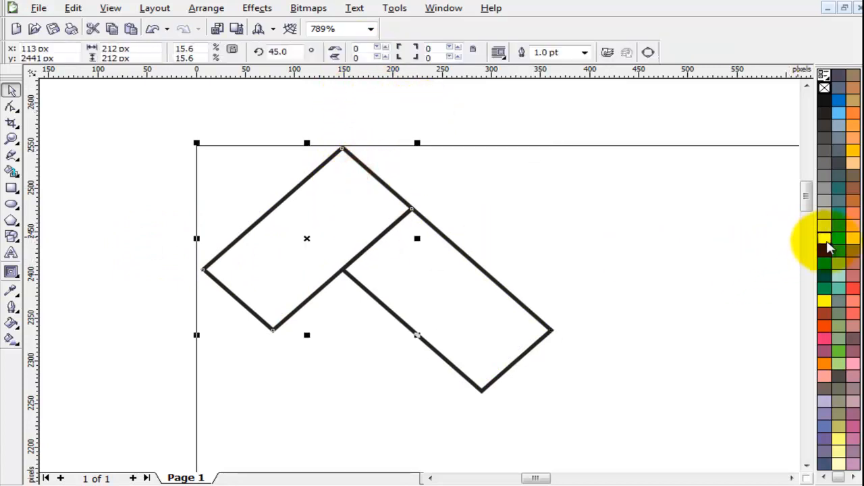
pyautogui.click(827, 253)
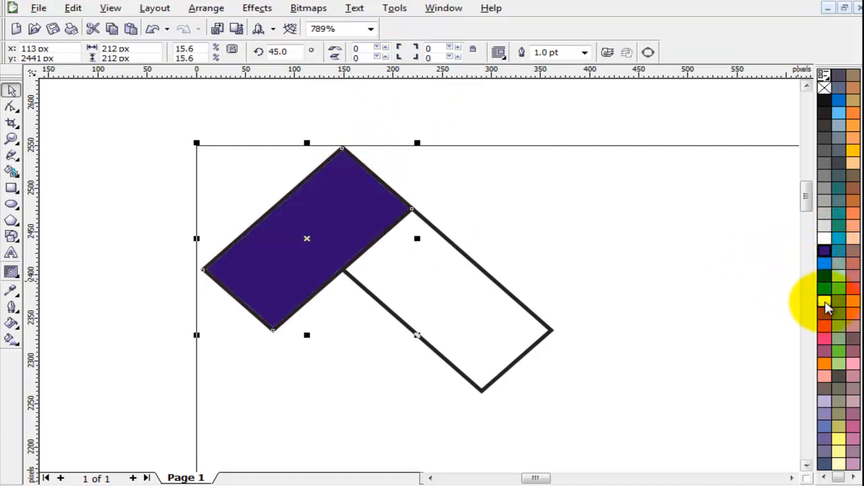
pyautogui.click(825, 301)
pyautogui.click(824, 350)
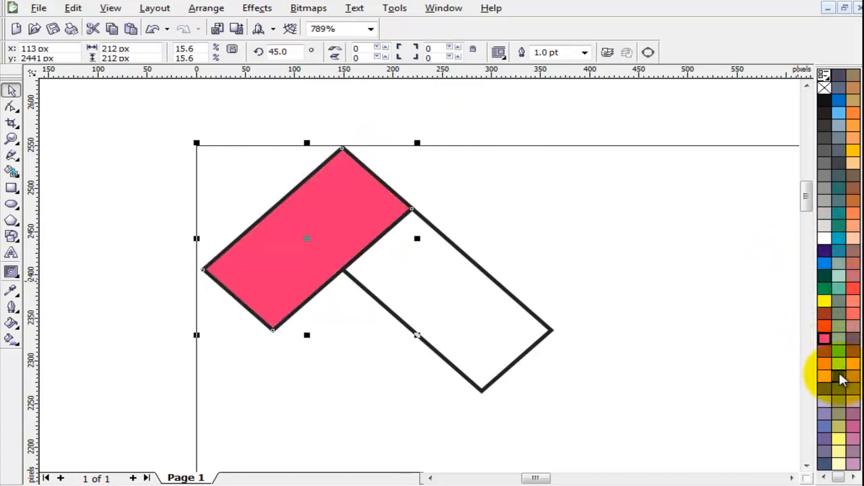
pyautogui.click(825, 368)
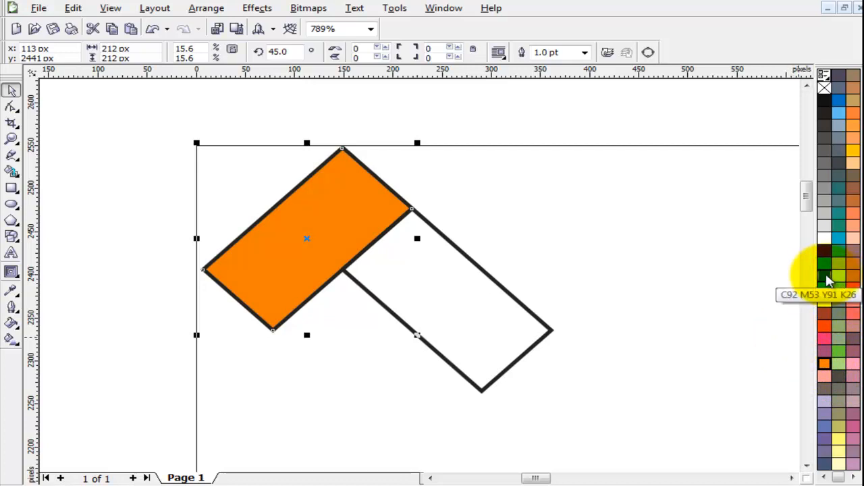
pyautogui.click(827, 278)
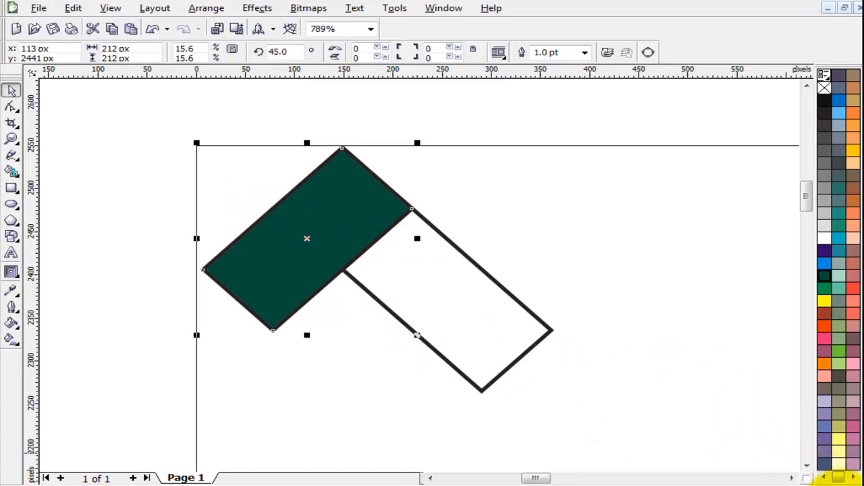
# Start a linear fountain fill with a custom colour blend on the dark green rectangle
pyautogui.doubleClick(825, 481)
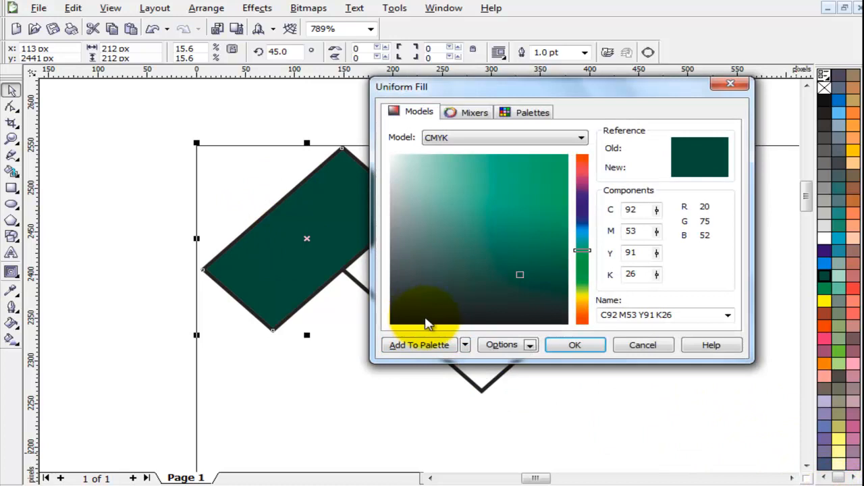
pyautogui.click(650, 346)
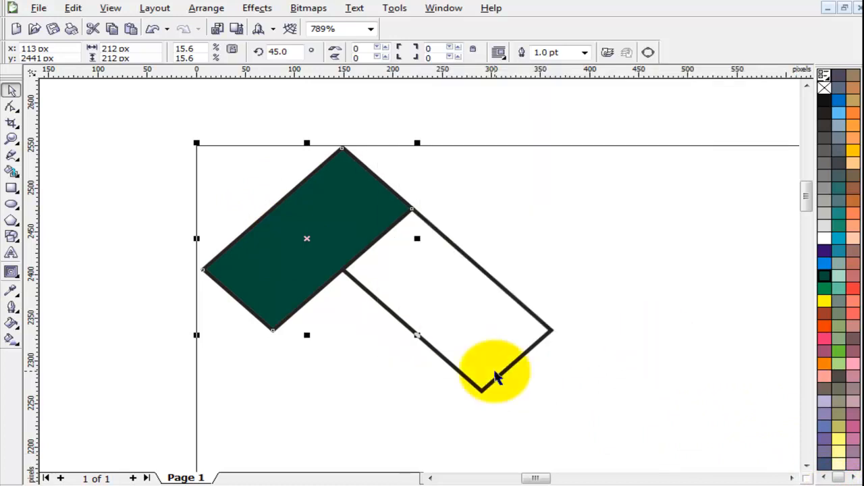
pyautogui.press('F11')
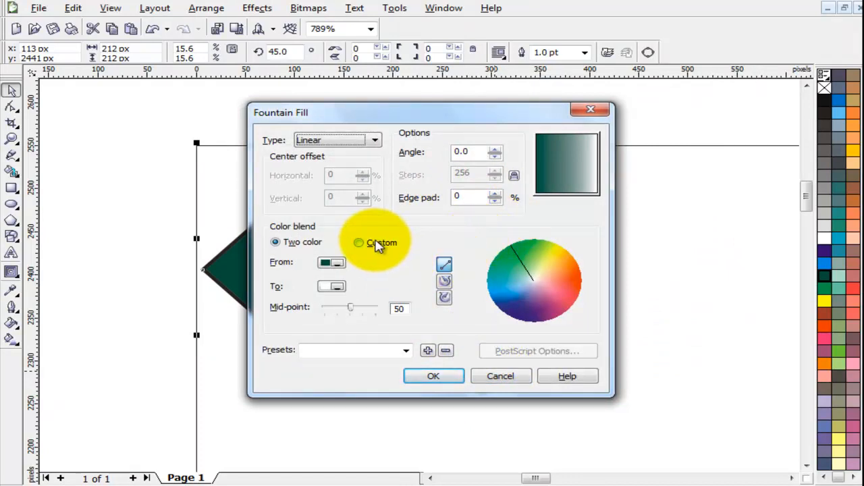
pyautogui.click(377, 244)
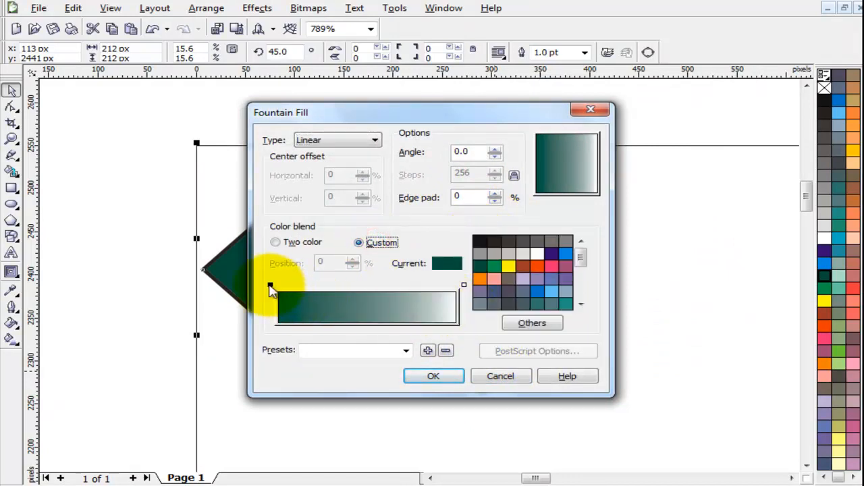
# Set the gradient's start colour to CMYK C0 M50 Y100 K30
pyautogui.click(269, 283)
pyautogui.click(532, 324)
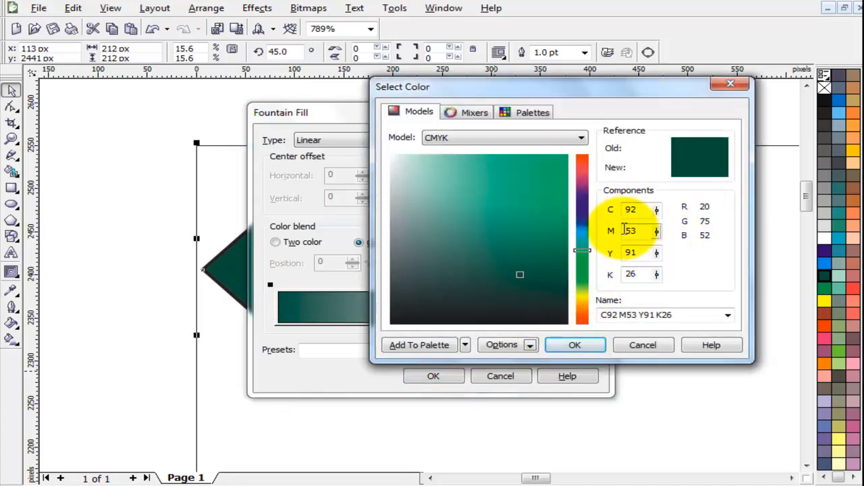
pyautogui.doubleClick(643, 211)
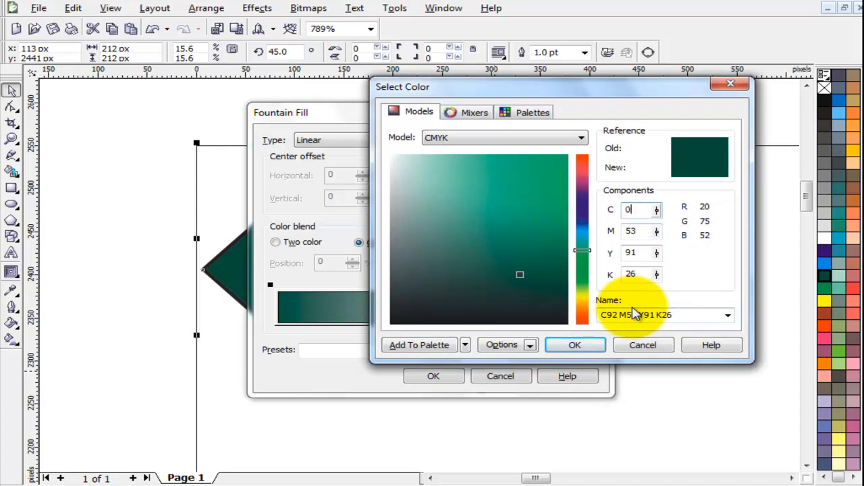
pyautogui.click(580, 138)
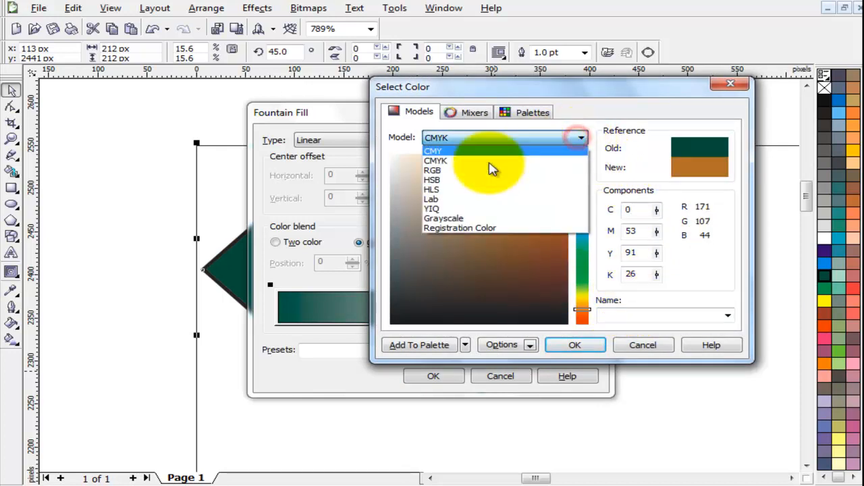
pyautogui.click(468, 162)
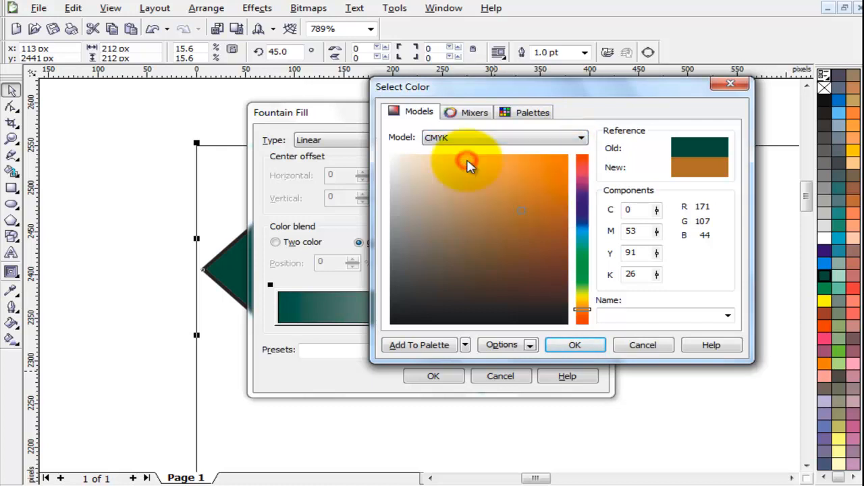
pyautogui.doubleClick(637, 211)
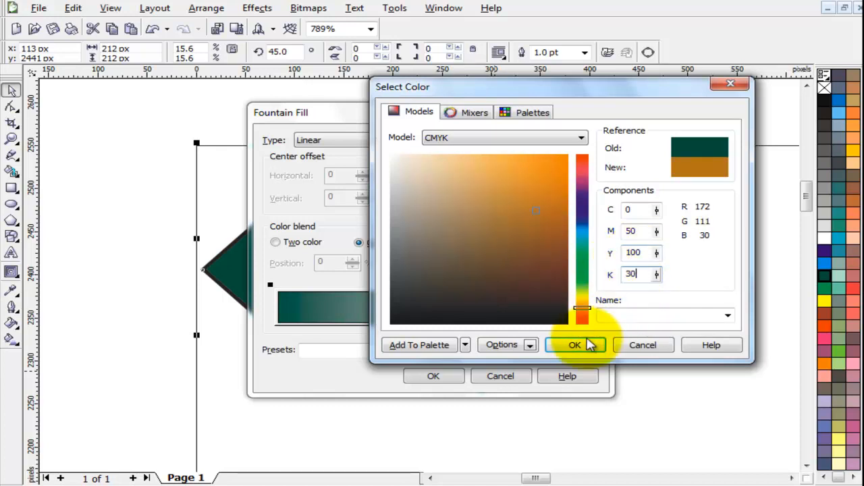
pyautogui.click(581, 347)
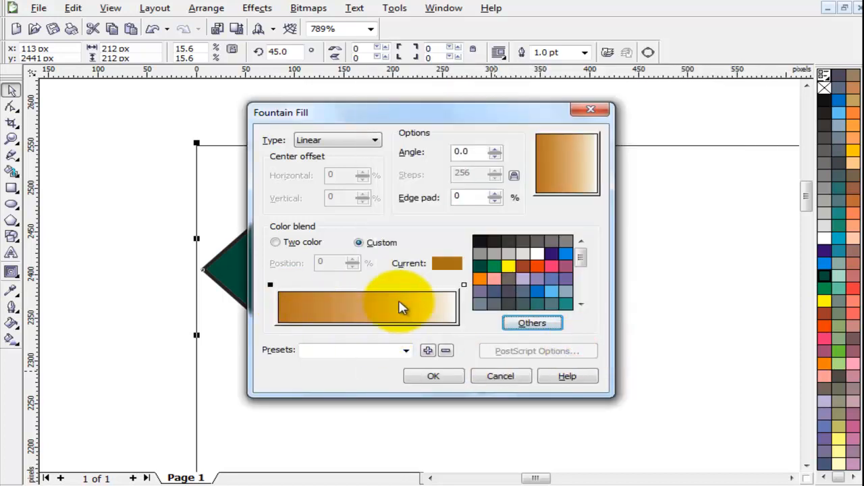
# Set the gradient's end colour to CMYK C0 M50 Y100 K30, matching the golden-brown start
pyautogui.click(463, 283)
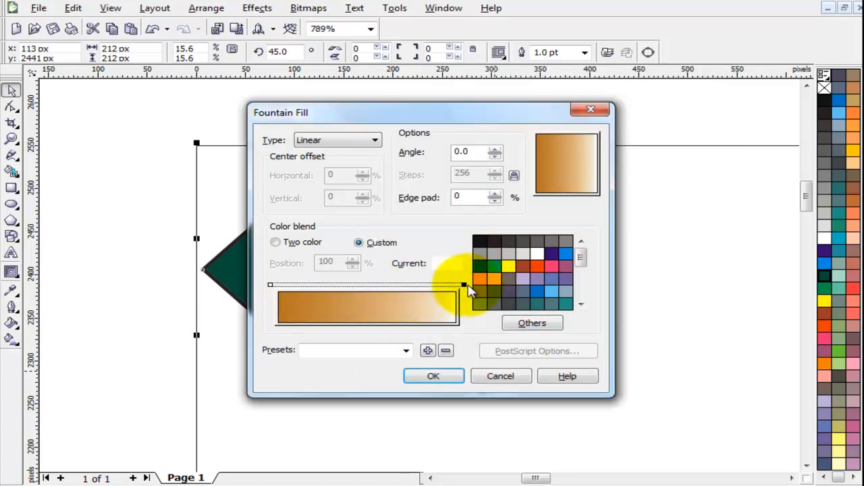
pyautogui.click(532, 323)
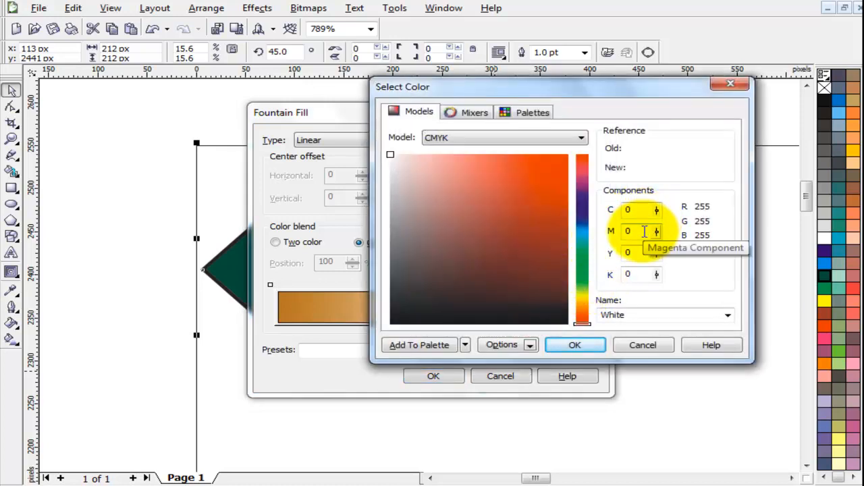
pyautogui.click(614, 231)
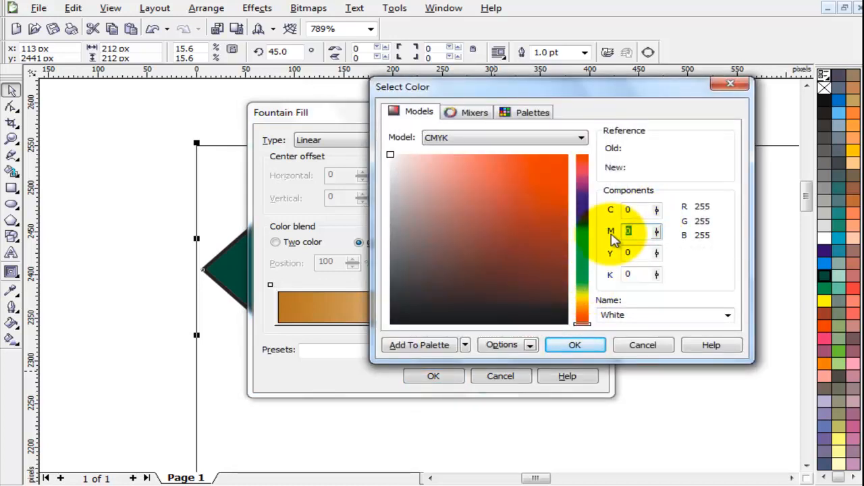
pyautogui.write('50')
pyautogui.press('Tab')
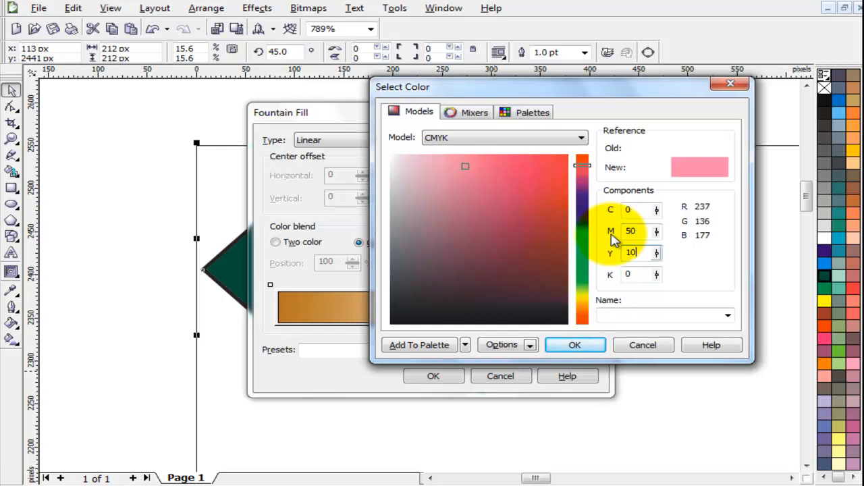
pyautogui.press('Tab')
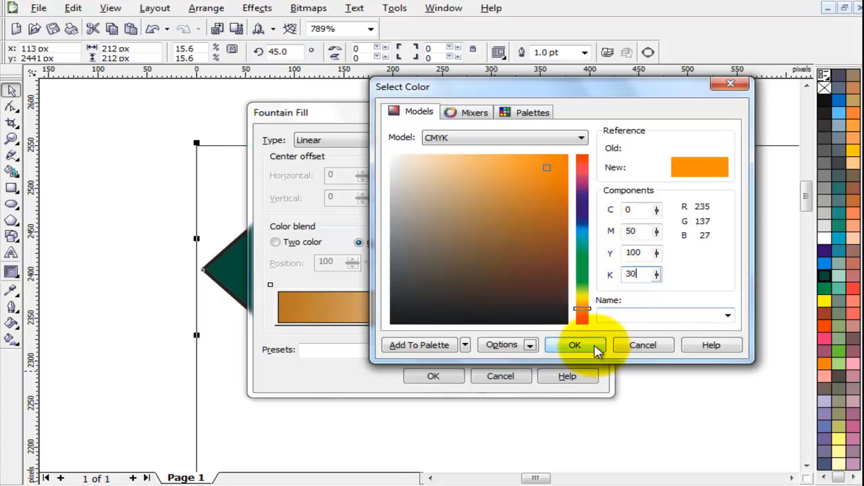
pyautogui.click(587, 345)
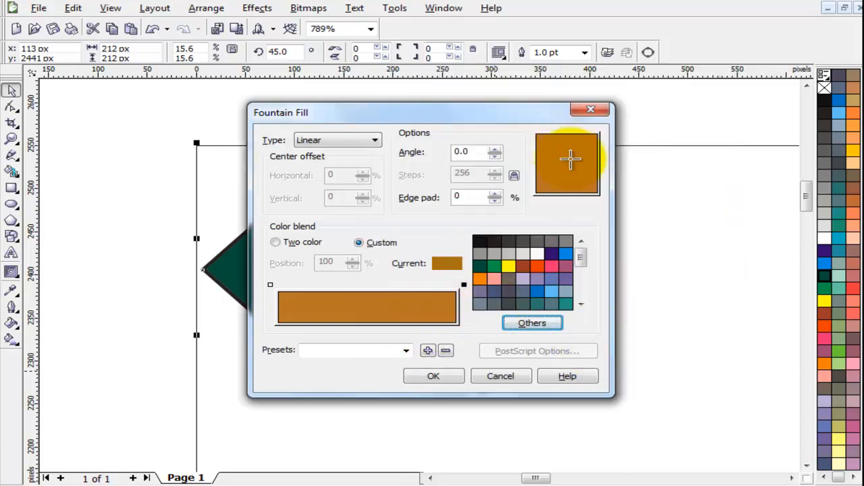
# Add a bright yellow colour stop with C0 M10 Y100 at 31% of the blend and apply the fountain fill
pyautogui.doubleClick(332, 287)
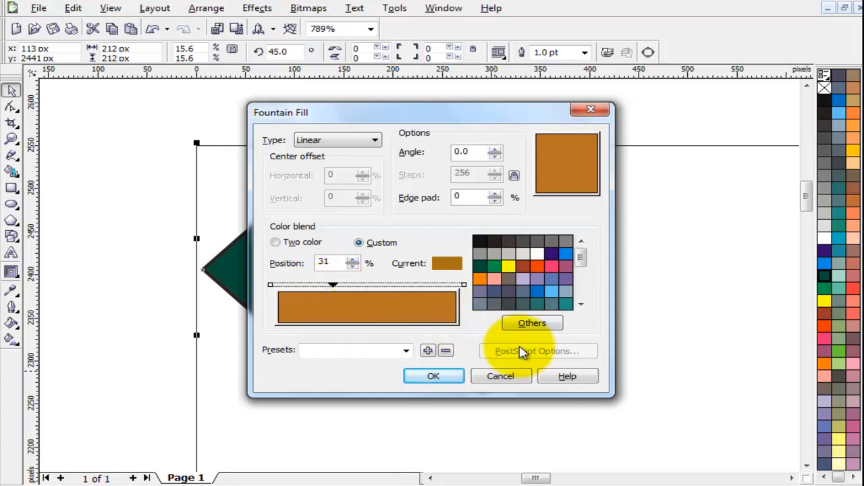
pyautogui.click(532, 323)
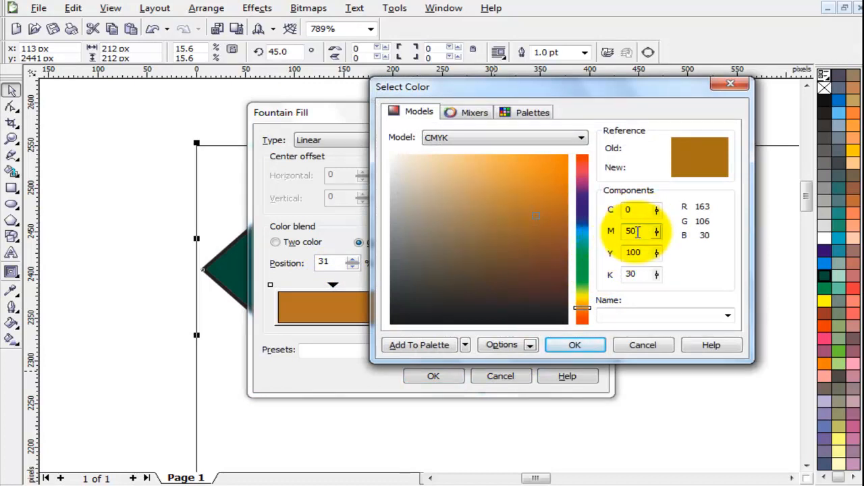
pyautogui.doubleClick(639, 229)
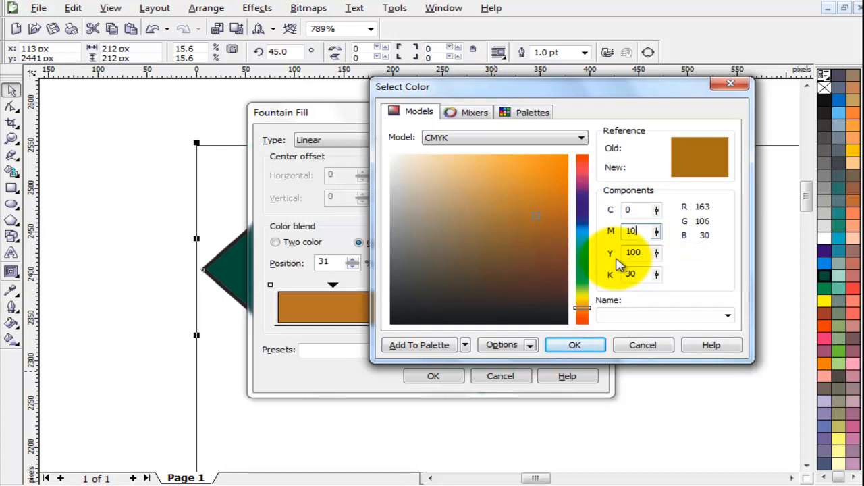
pyautogui.write('10')
pyautogui.press('Tab')
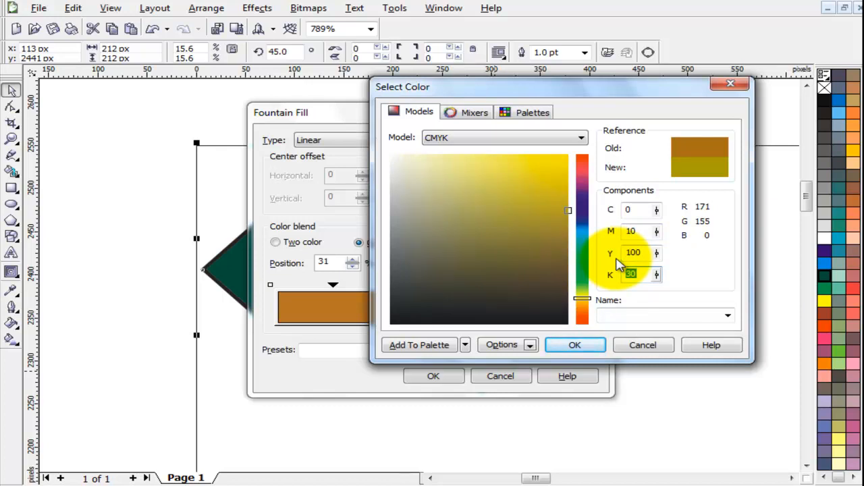
pyautogui.click(585, 345)
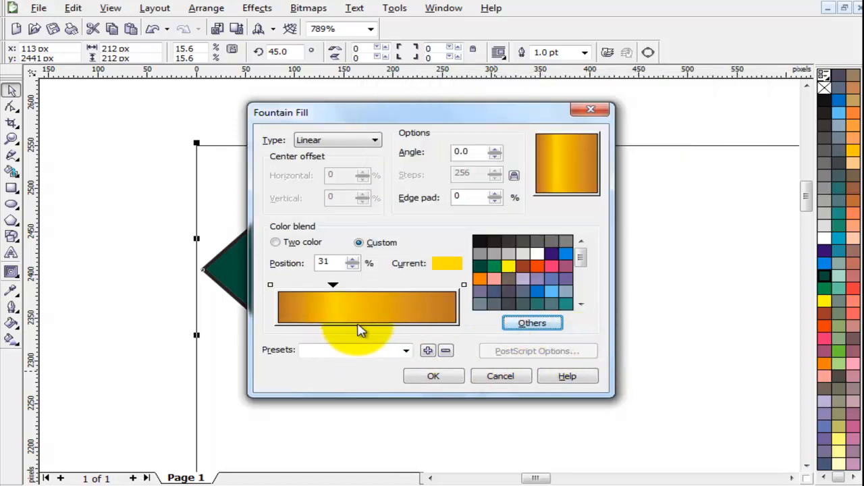
pyautogui.click(441, 377)
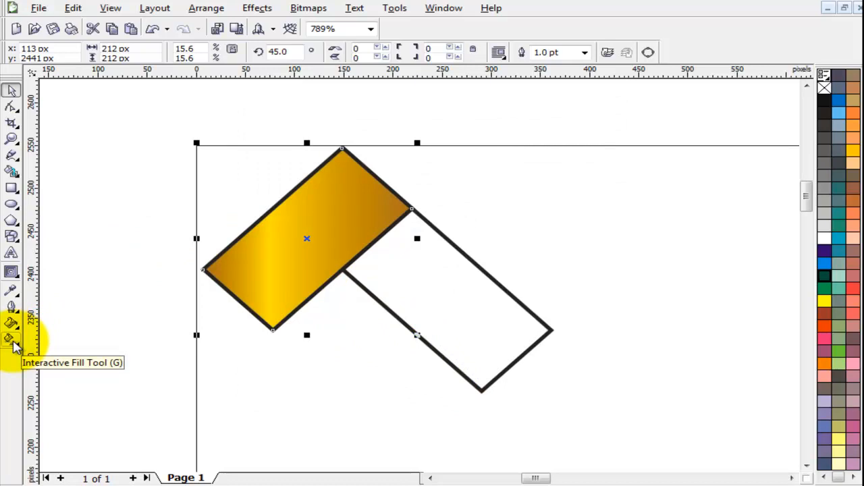
# Realign the gradient along the rectangle's upper long edge, from its left corner to its top corner, and remove the outline
pyautogui.click(12, 339)
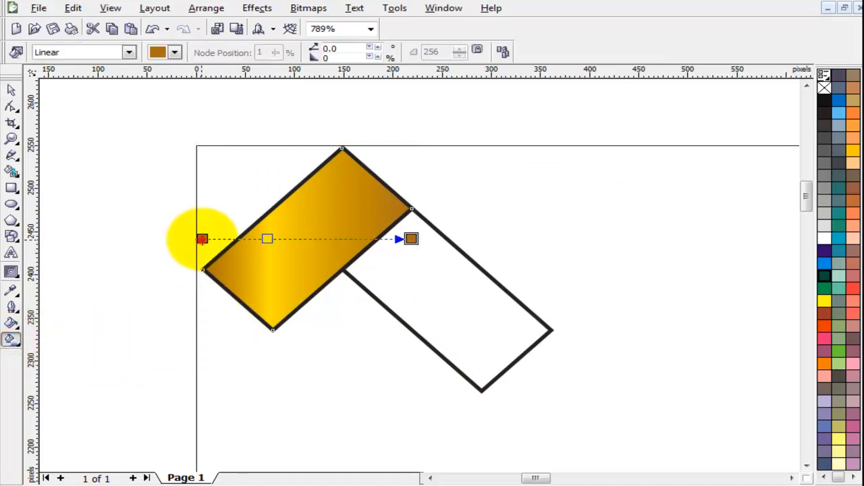
pyautogui.moveTo(201, 238); pyautogui.dragTo(201, 268)
pyautogui.moveTo(414, 238); pyautogui.dragTo(343, 146)
pyautogui.moveTo(245, 231)
pyautogui.mouseDown()
pyautogui.moveTo(251, 236)
pyautogui.moveTo(243, 228)
pyautogui.moveTo(254, 224)
pyautogui.mouseUp()
pyautogui.click(11, 90)
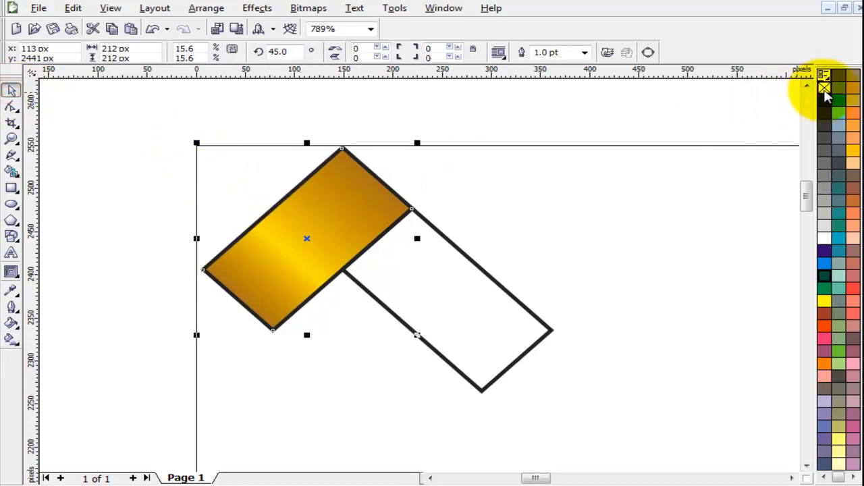
pyautogui.rightClick(825, 89)
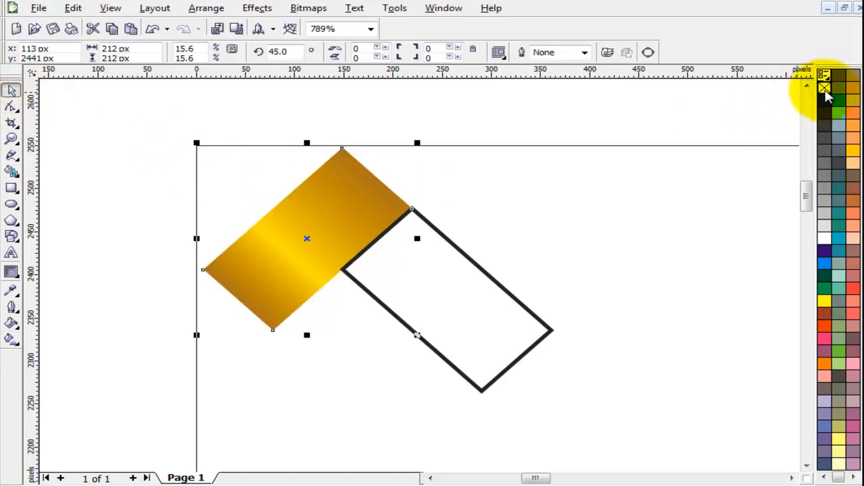
# Copy all properties of the gold rectangle, both fill and outline, onto the unfilled second rectangle
pyautogui.click(571, 119)
pyautogui.click(358, 195)
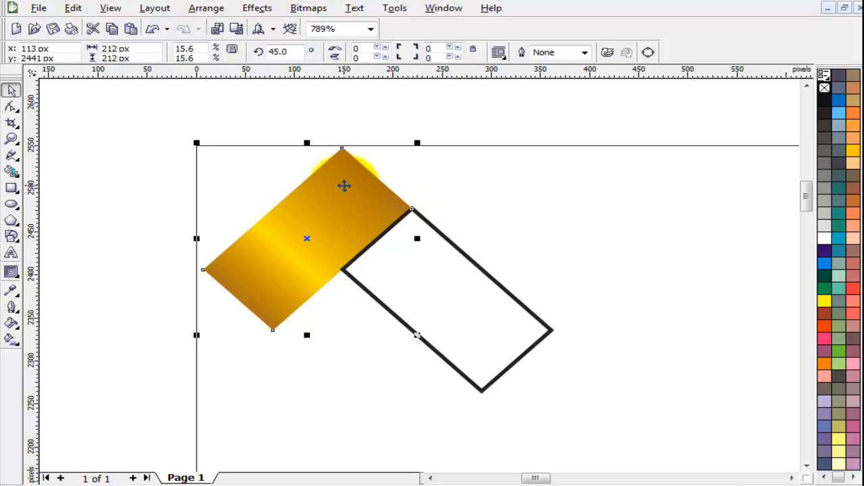
pyautogui.moveTo(341, 184); pyautogui.dragTo(429, 263)
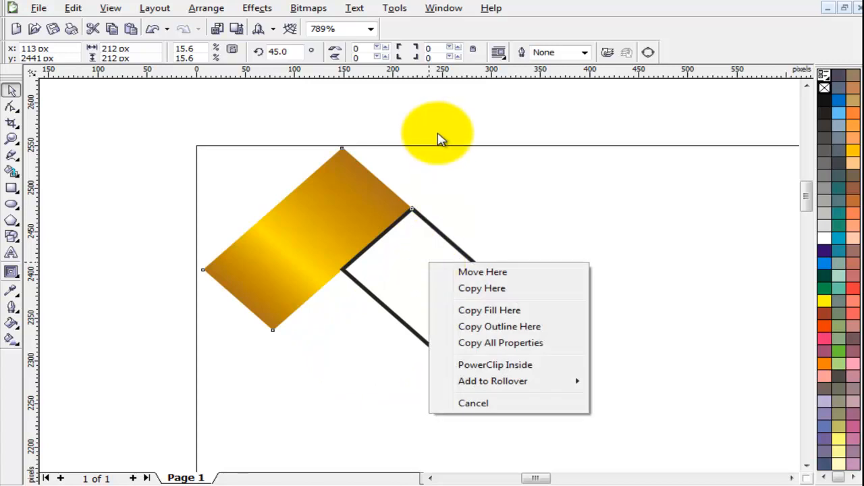
pyautogui.click(438, 131)
pyautogui.click(345, 201)
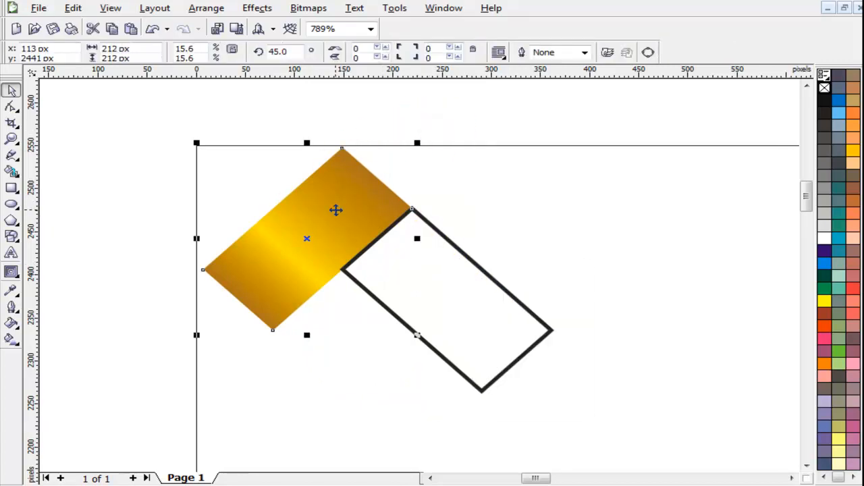
pyautogui.moveTo(334, 190); pyautogui.dragTo(419, 278)
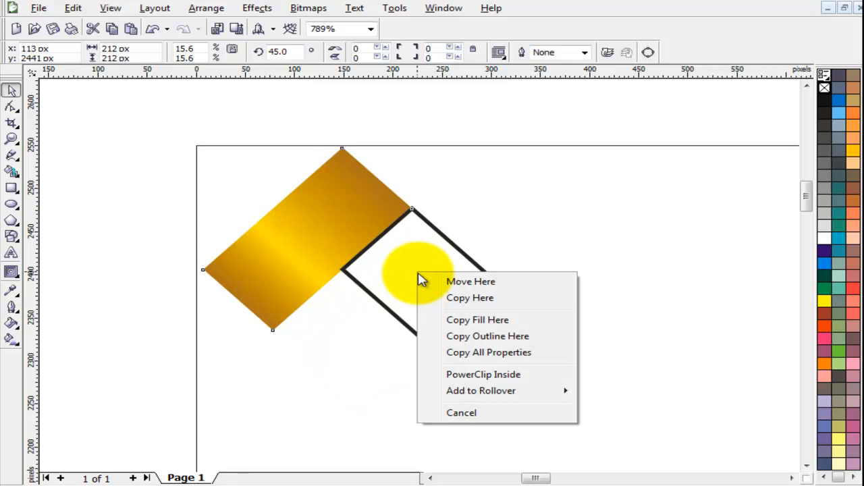
pyautogui.click(495, 356)
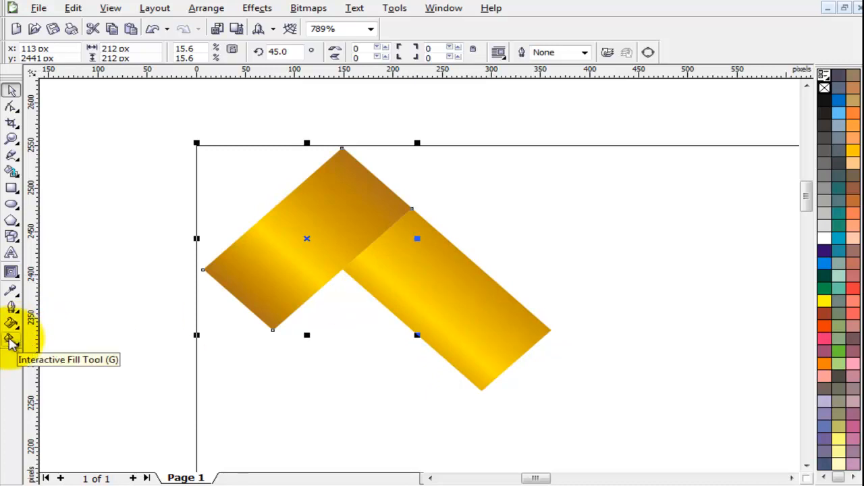
# Redirect the second rectangle's gradient to -45 degrees along its upper long edge, from the shared corner to its right corner
pyautogui.click(10, 338)
pyautogui.click(417, 258)
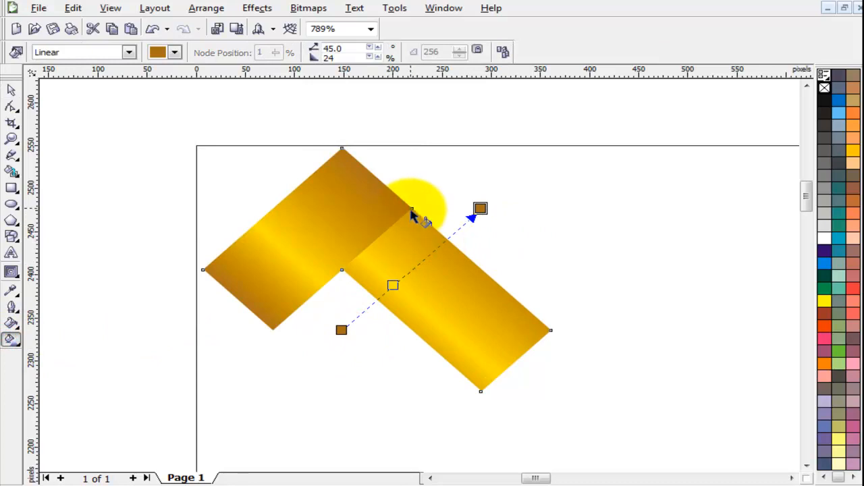
pyautogui.moveTo(411, 211); pyautogui.dragTo(550, 330)
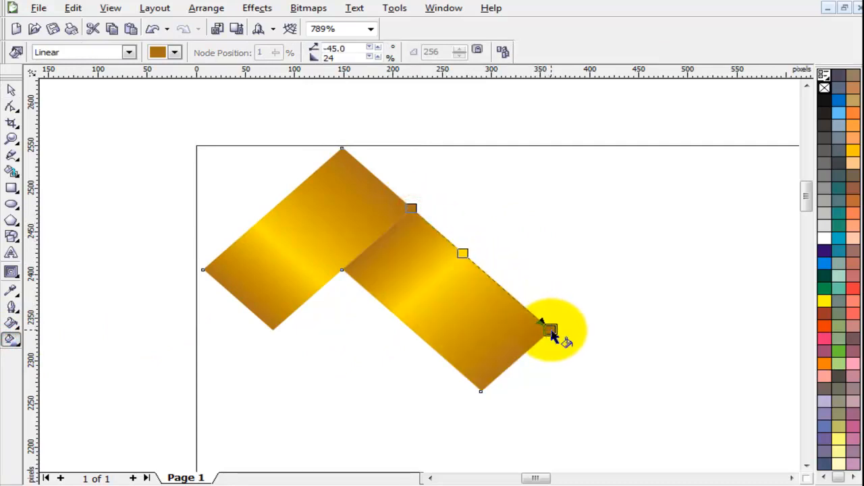
pyautogui.click(10, 89)
pyautogui.click(364, 120)
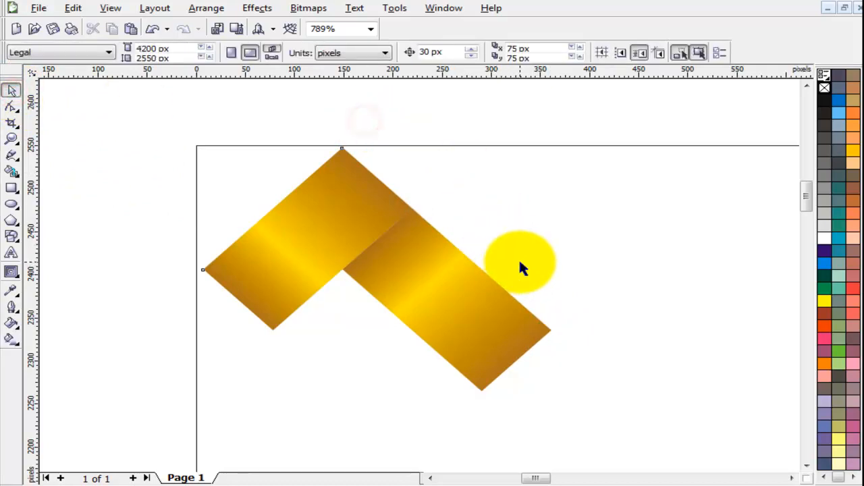
# Group the two gold rectangles in the page corner
pyautogui.moveTo(149, 124); pyautogui.dragTo(627, 421)
pyautogui.hotkey('ctrl', 'g')
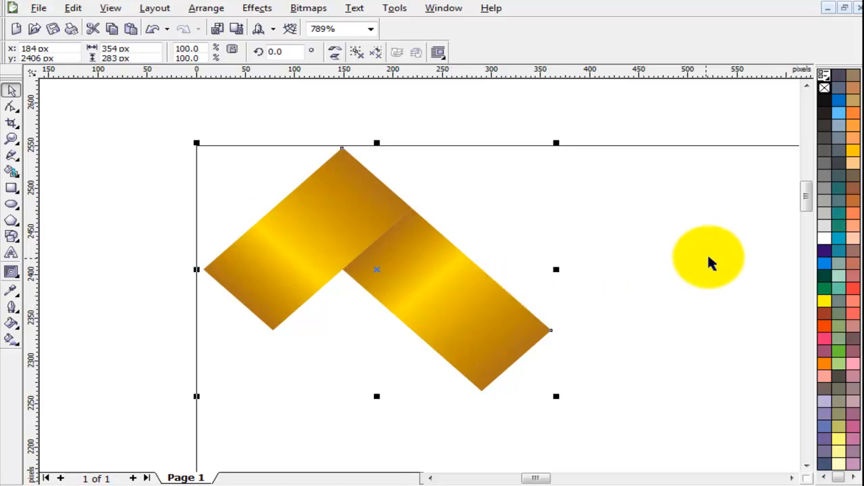
pyautogui.moveTo(805, 195)
pyautogui.mouseDown()
pyautogui.moveTo(808, 202)
pyautogui.moveTo(808, 193)
pyautogui.mouseUp()
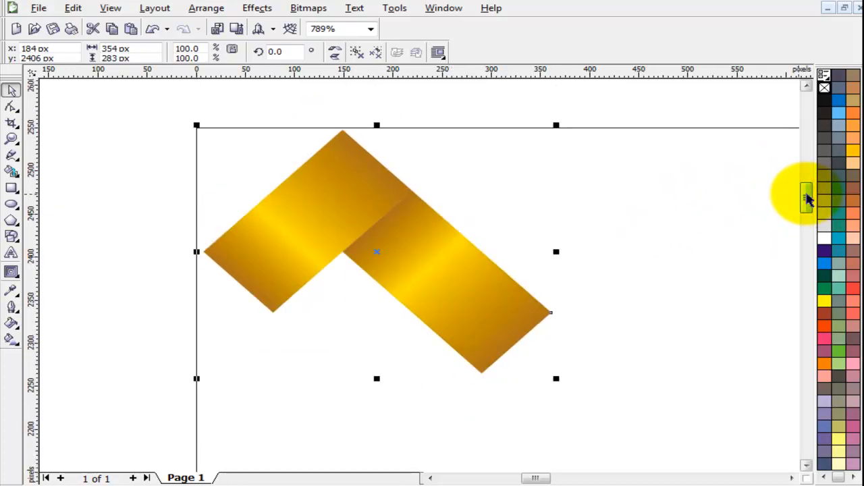
# Duplicate the grouped gold pair straight down so the copy's top corner meets the original's inner corner
pyautogui.click(135, 217)
pyautogui.click(347, 208)
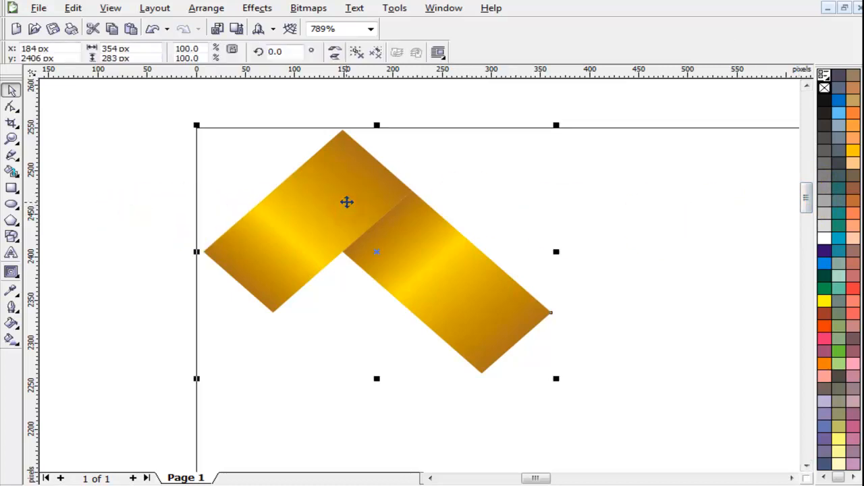
pyautogui.click(348, 203)
pyautogui.click(347, 206)
pyautogui.click(345, 166)
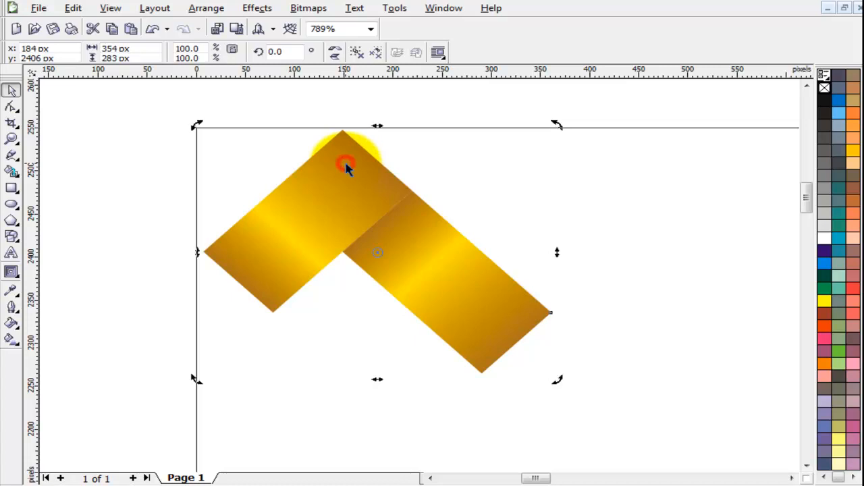
pyautogui.click(346, 164)
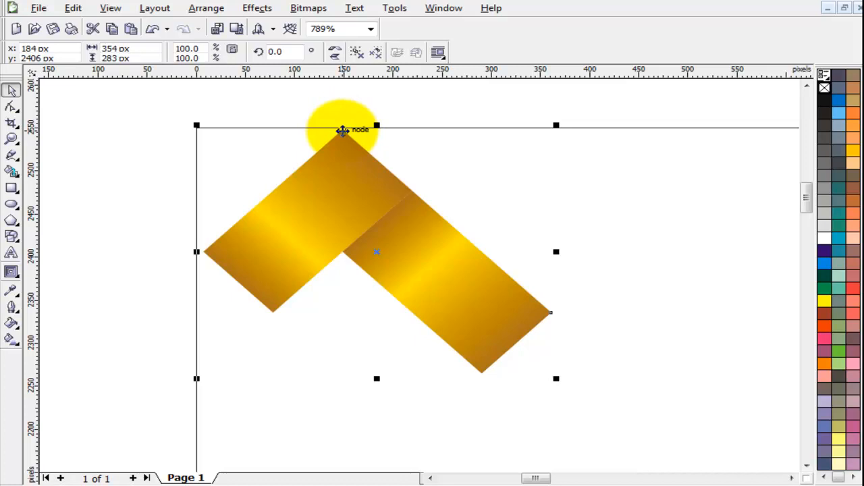
pyautogui.moveTo(343, 130); pyautogui.dragTo(343, 248)
pyautogui.rightClick(342, 248)
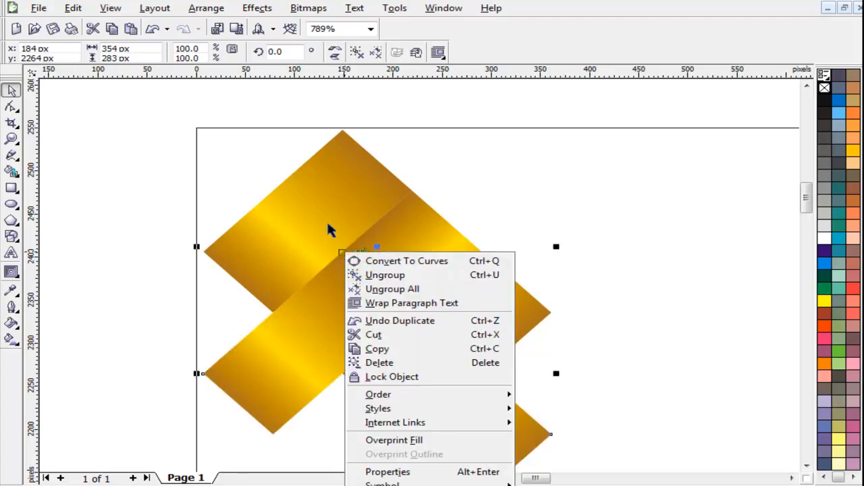
pyautogui.click(328, 225)
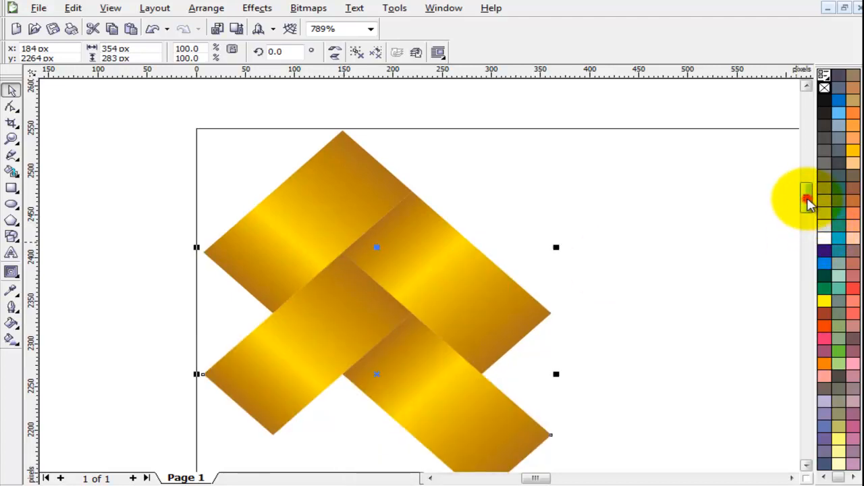
# Repeat the downward duplication of the gold pair 17 times to build a woven column past the page's lower edge
pyautogui.scroll(-2, 805, 201)
pyautogui.scroll(1, 357, 236)
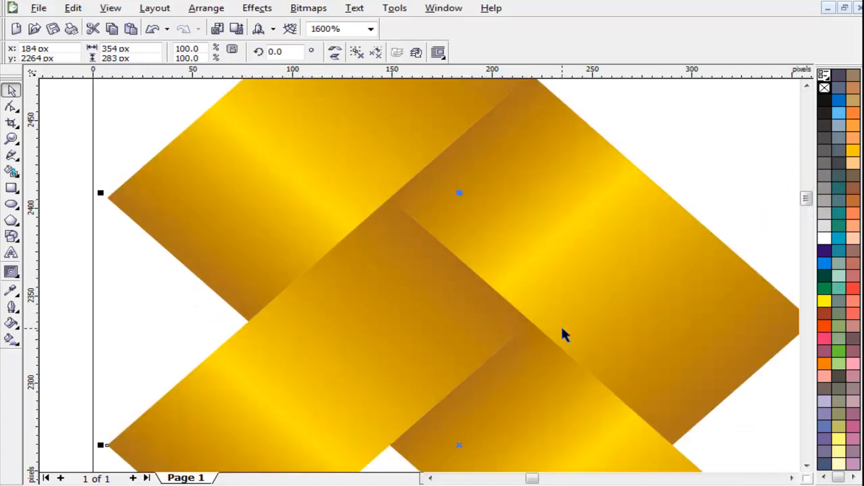
pyautogui.scroll(-2, 419, 277)
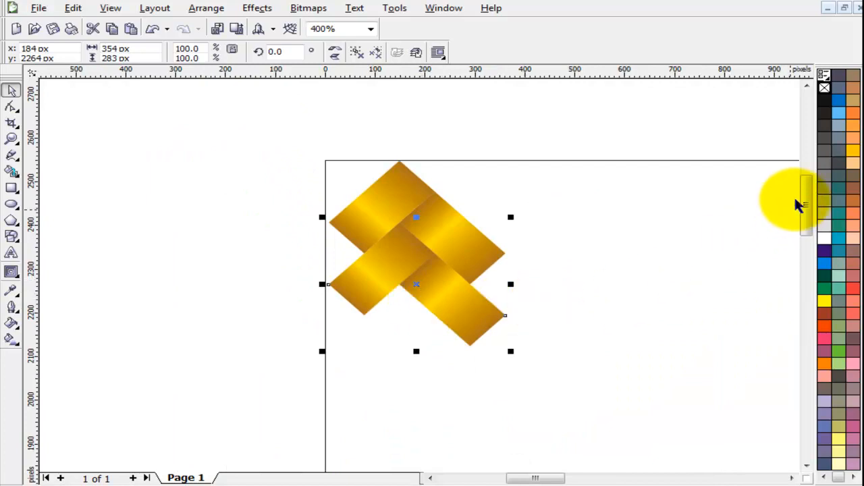
pyautogui.moveTo(806, 191); pyautogui.dragTo(806, 203)
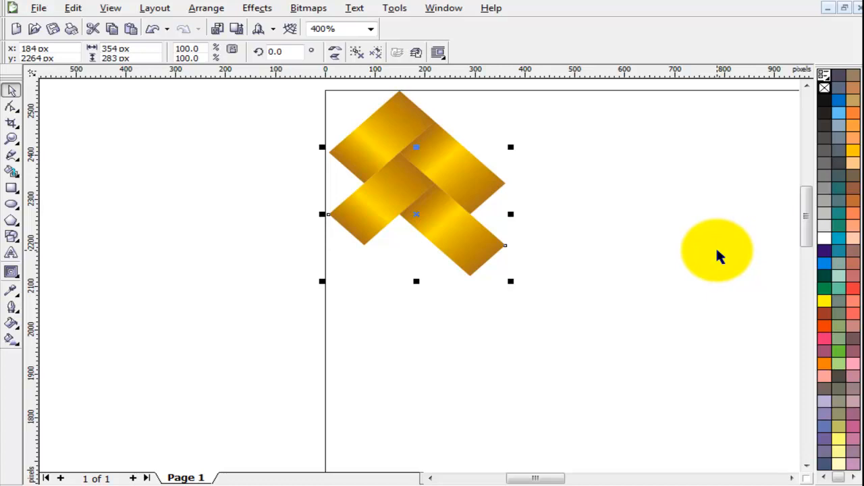
pyautogui.hotkey('ctrl', 'd')
pyautogui.hotkey('ctrl', 'd')
pyautogui.hotkey('ctrl', 'd')
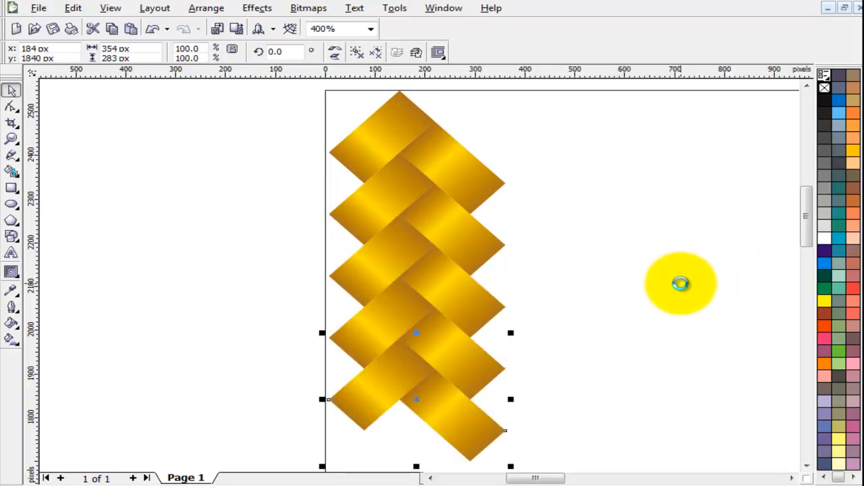
pyautogui.hotkey('ctrl', 'd')
pyautogui.scroll(-3, 421, 282)
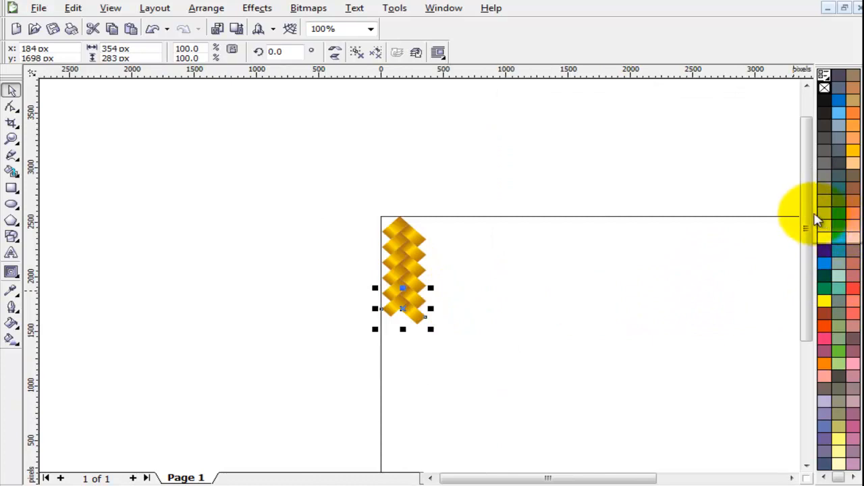
pyautogui.moveTo(806, 211); pyautogui.dragTo(804, 266)
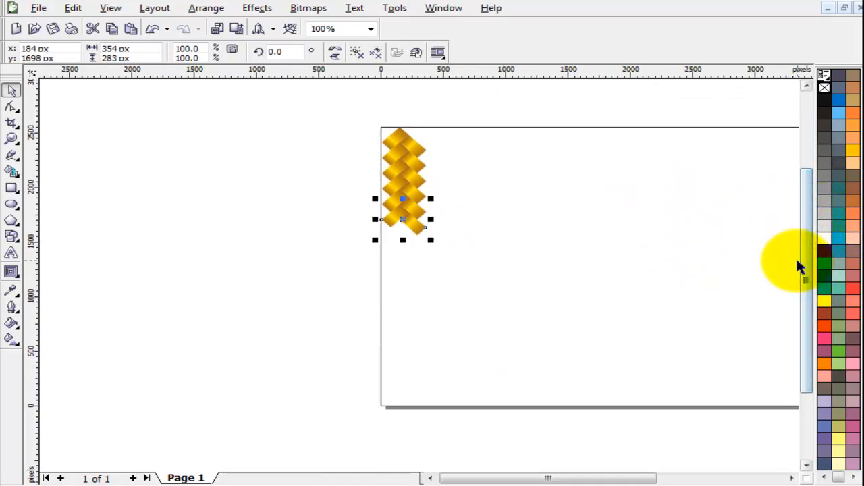
pyautogui.hotkey('ctrl', 'd')
pyautogui.hotkey('ctrl', 'd')
pyautogui.hotkey('ctrl', 'd')
pyautogui.hotkey('ctrl', 'd')
pyautogui.hotkey('ctrl', 'd')
pyautogui.hotkey('ctrl', 'd')
pyautogui.hotkey('ctrl', 'd')
pyautogui.hotkey('ctrl', 'd')
pyautogui.hotkey('ctrl', 'd')
pyautogui.hotkey('ctrl', 'd')
pyautogui.hotkey('ctrl', 'd')
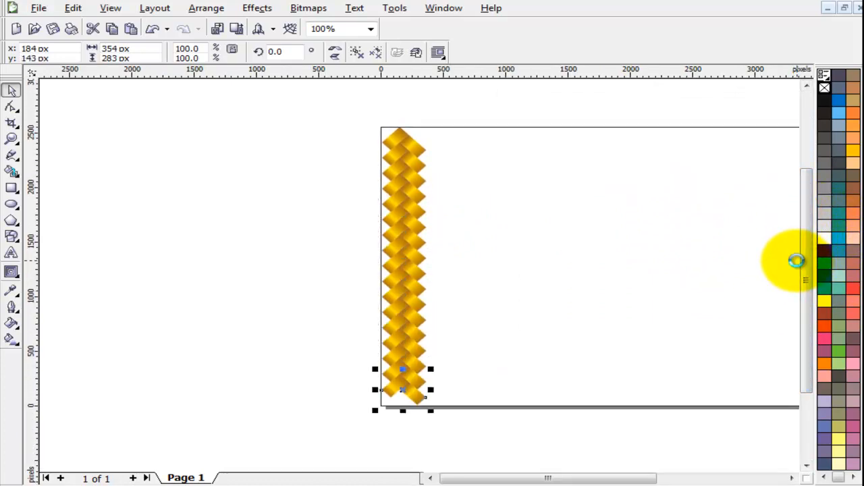
pyautogui.hotkey('ctrl', 'd')
pyautogui.hotkey('ctrl', 'd')
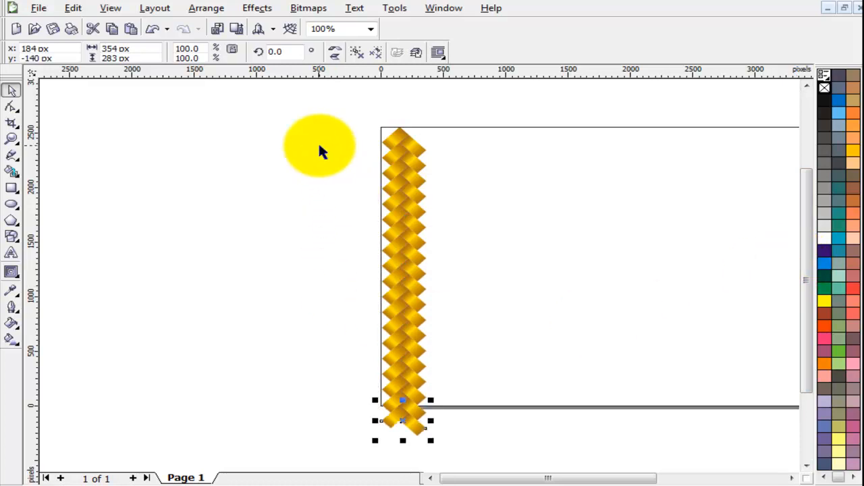
# Duplicate the entire woven column horizontally to the right, snapping its left corner nodes onto the first column's right-side notches
pyautogui.moveTo(315, 104); pyautogui.dragTo(489, 462)
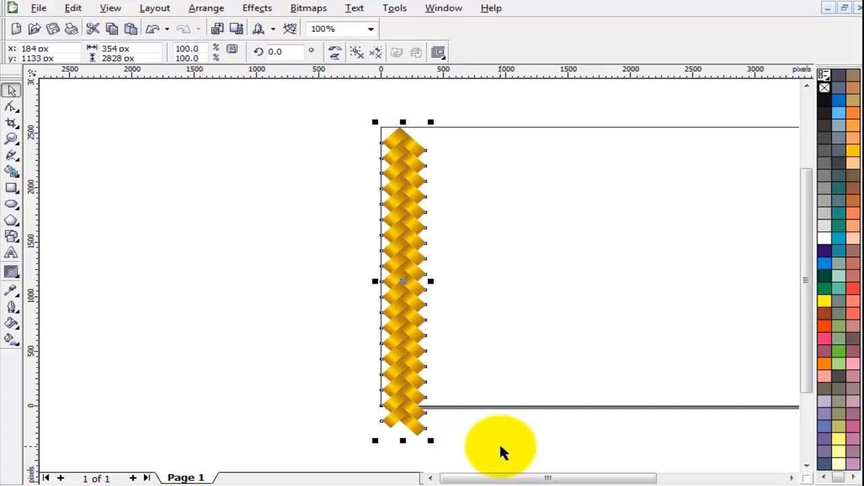
pyautogui.scroll(3, 410, 284)
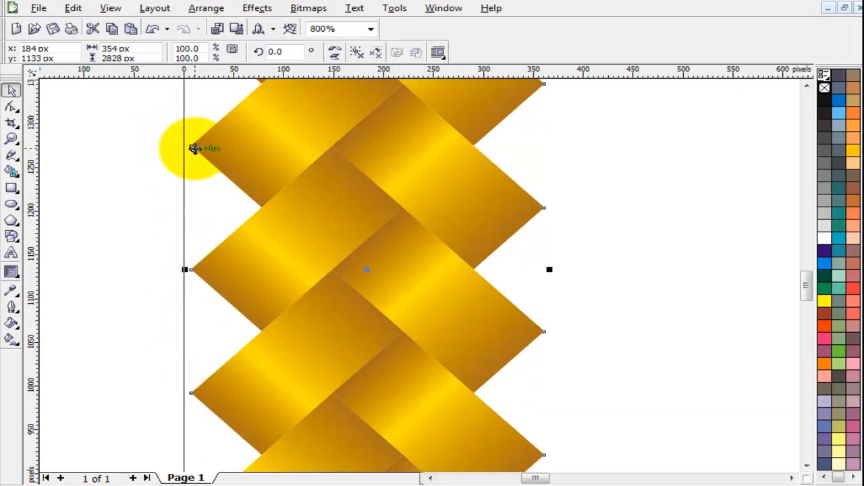
pyautogui.moveTo(191, 148); pyautogui.dragTo(475, 148)
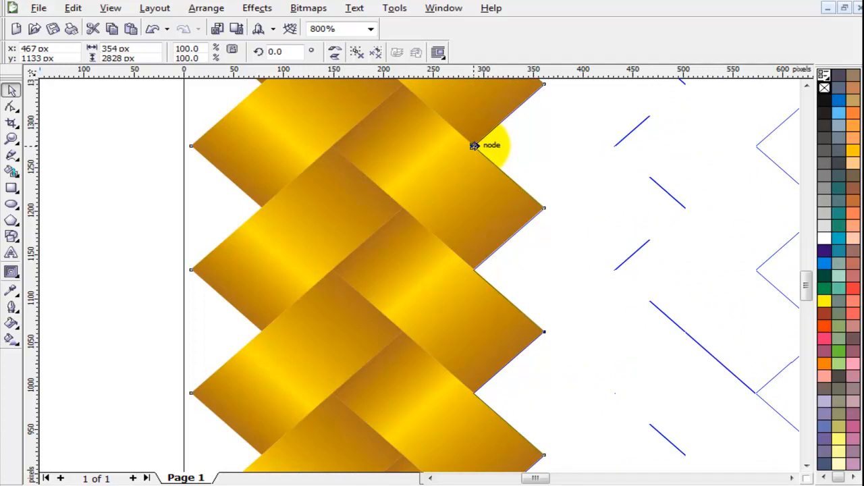
pyautogui.moveTo(475, 145); pyautogui.dragTo(475, 146)
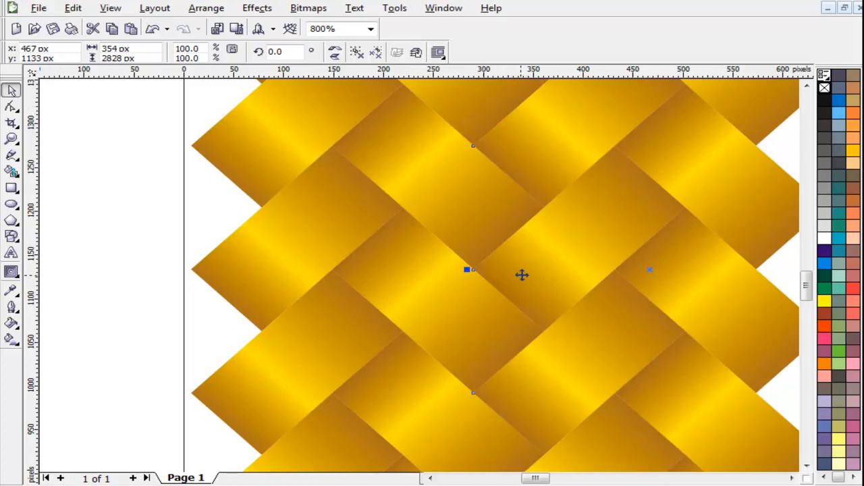
# Repeat the column duplication to the right until the weave extends past the page's right edge
pyautogui.scroll(-1, 419, 276)
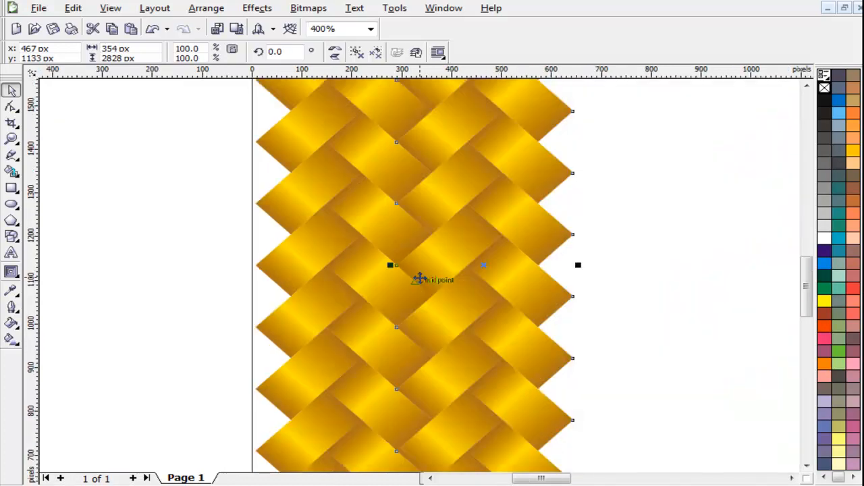
pyautogui.scroll(-1, 418, 276)
pyautogui.scroll(-1, 420, 277)
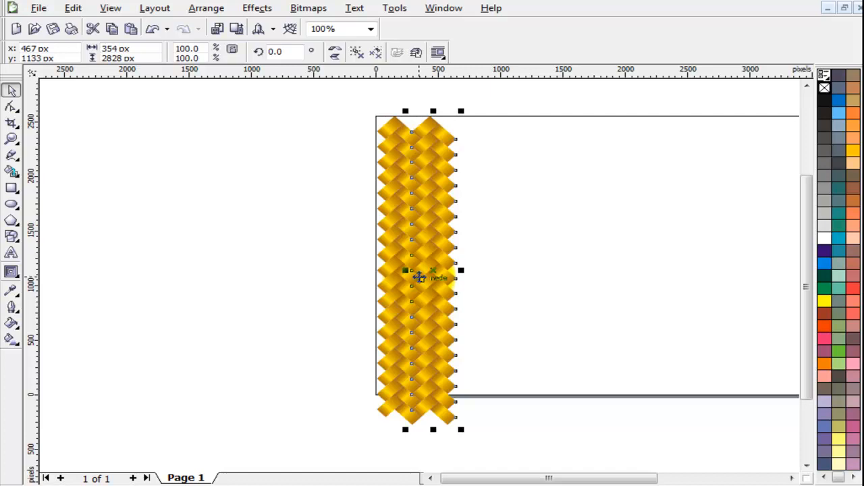
pyautogui.hotkey('ctrl', 'r')
pyautogui.hotkey('ctrl', 'r')
pyautogui.hotkey('ctrl', 'r')
pyautogui.hotkey('ctrl', 'r')
pyautogui.hotkey('ctrl', 'r')
pyautogui.hotkey('ctrl', 'r')
pyautogui.hotkey('ctrl', 'r')
pyautogui.hotkey('ctrl', 'r')
pyautogui.hotkey('ctrl', 'r')
pyautogui.hotkey('ctrl', 'r')
pyautogui.hotkey('ctrl', 'r')
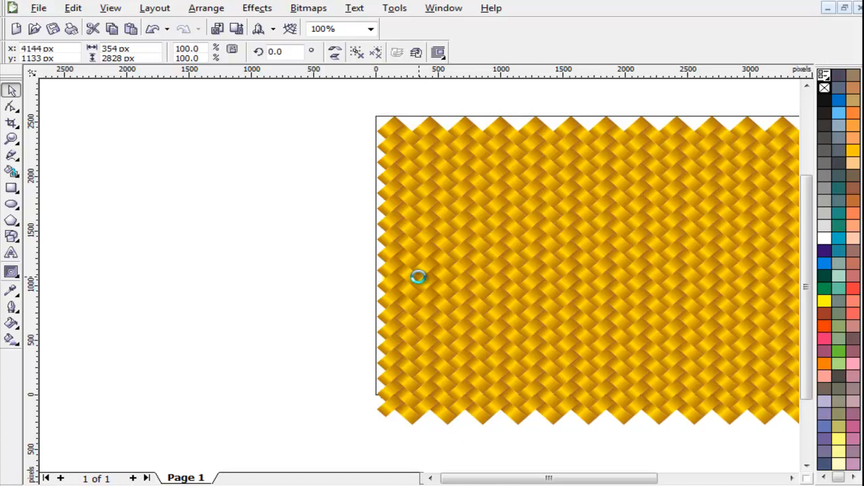
pyautogui.press('F4')
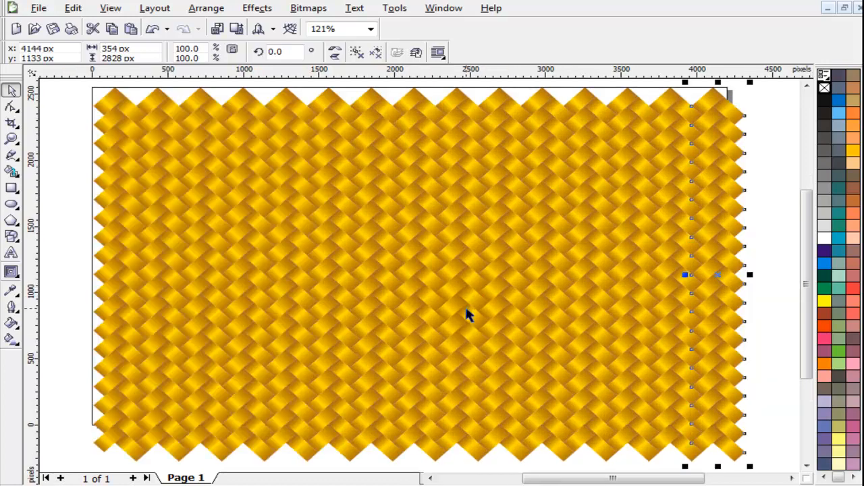
# Select all the woven columns and group them into one pattern object
pyautogui.scroll(-2, 465, 307)
pyautogui.moveTo(169, 149); pyautogui.dragTo(628, 382)
pyautogui.click(608, 307)
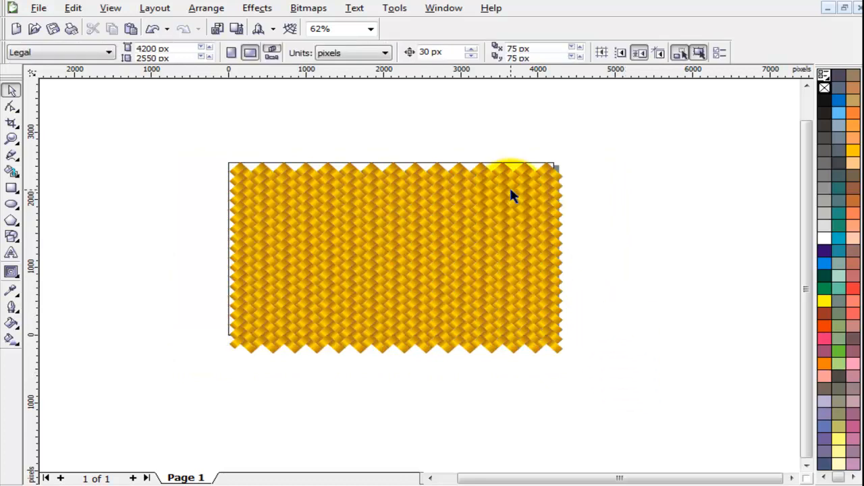
# Create a page-sized 4200 by 2550 px rectangle and send the grouped weave pattern behind it
pyautogui.doubleClick(13, 191)
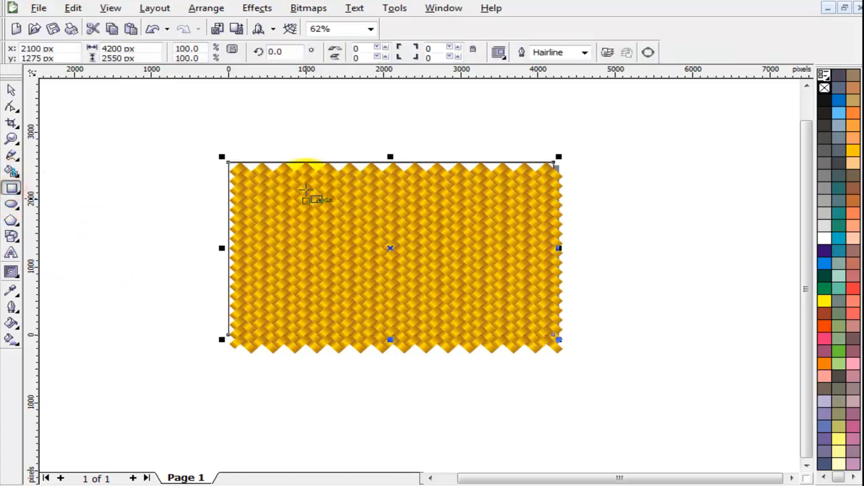
pyautogui.click(12, 90)
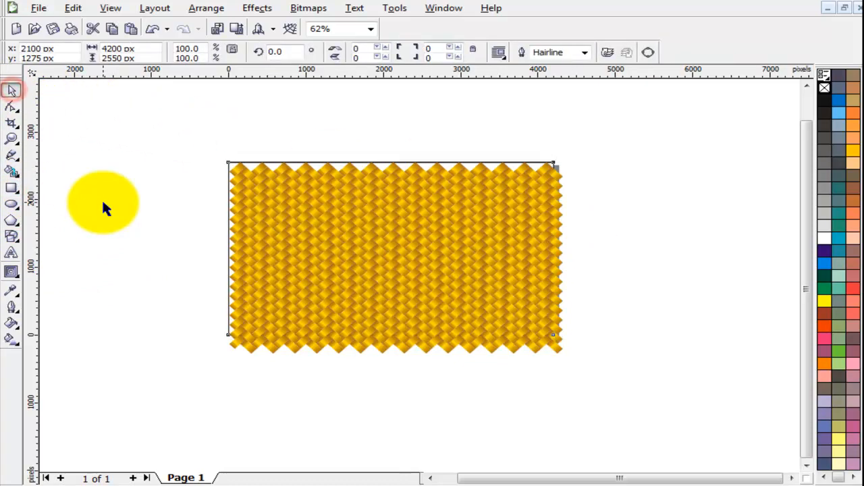
pyautogui.click(102, 201)
pyautogui.click(286, 217)
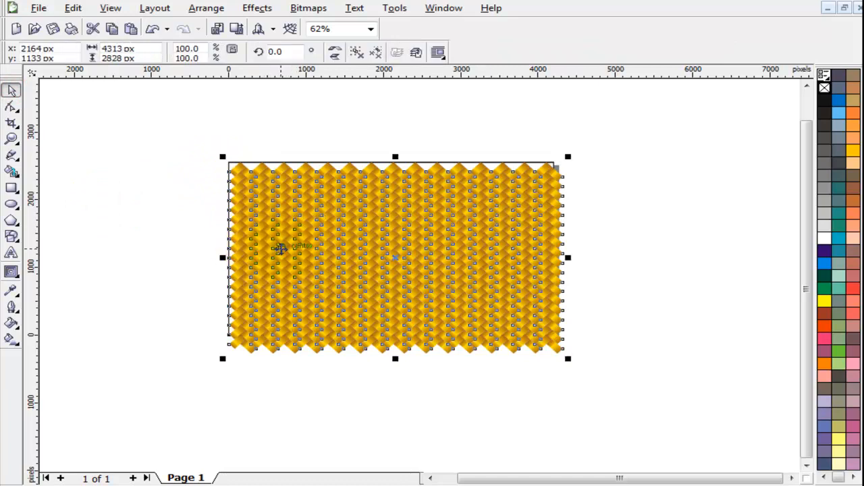
pyautogui.hotkey('shift', 'pagedown')
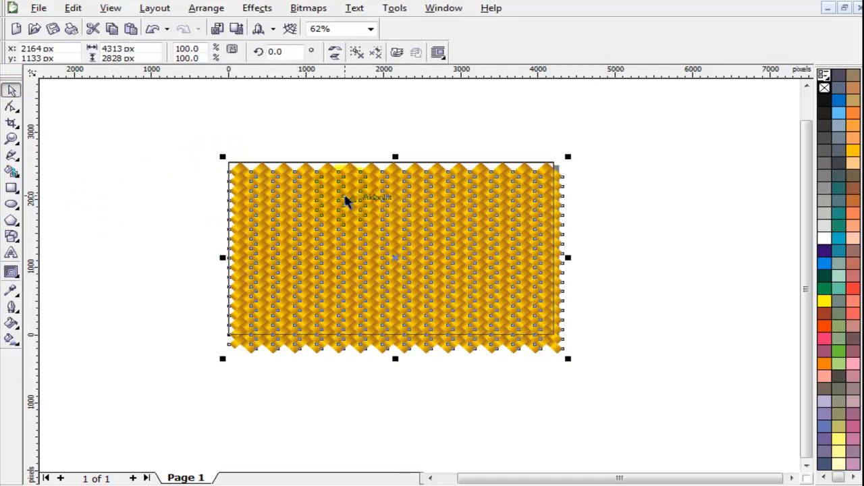
# Enlarge the weave pattern proportionally to about 103.4% and reposition it around x 2128, y 1217 px so it overlaps the page edges
pyautogui.hotkey('shift', 'F2')
pyautogui.click(769, 147)
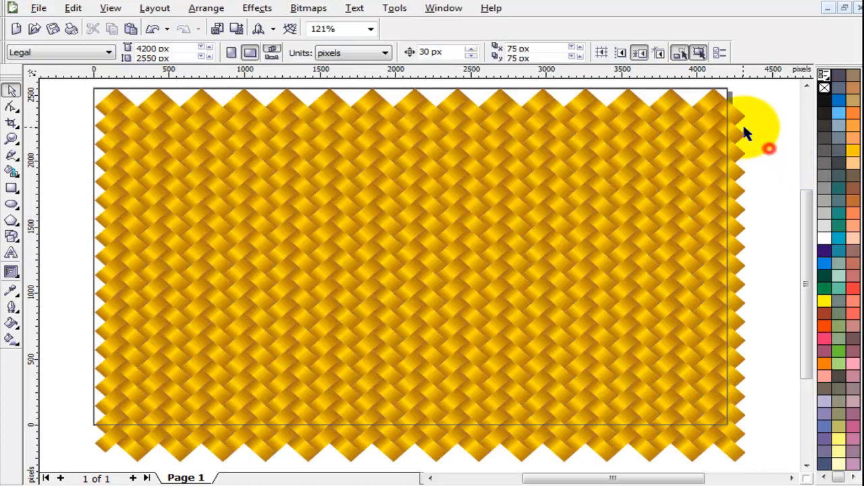
pyautogui.click(737, 119)
pyautogui.click(807, 85)
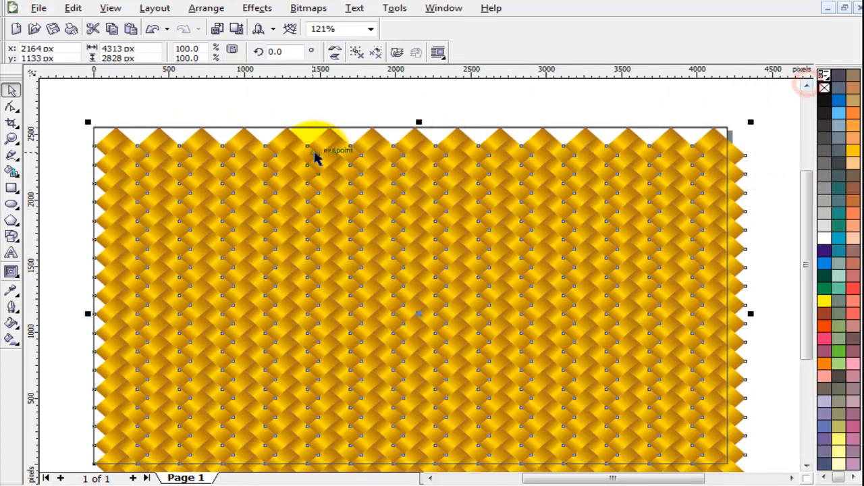
pyautogui.moveTo(87, 122); pyautogui.dragTo(63, 98)
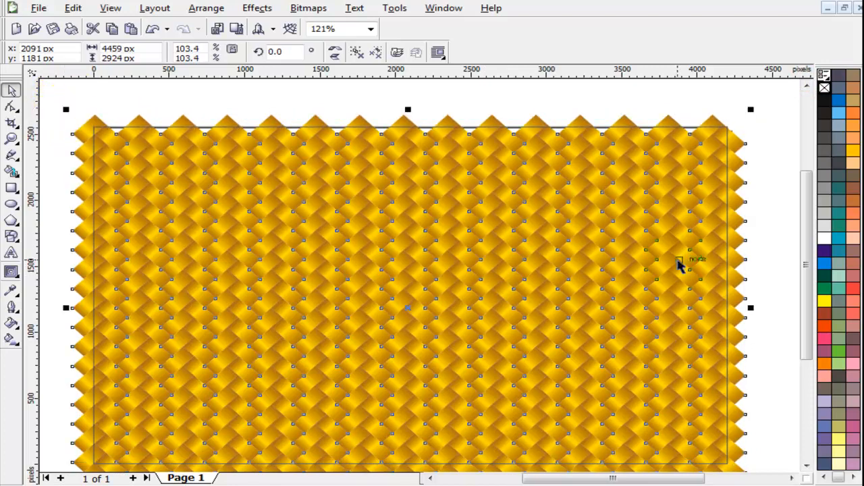
pyautogui.moveTo(737, 153); pyautogui.dragTo(720, 231)
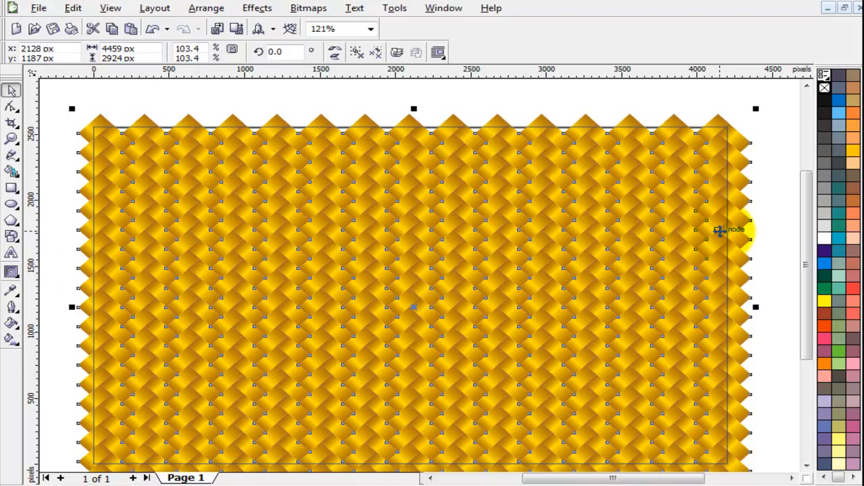
pyautogui.press('Up')
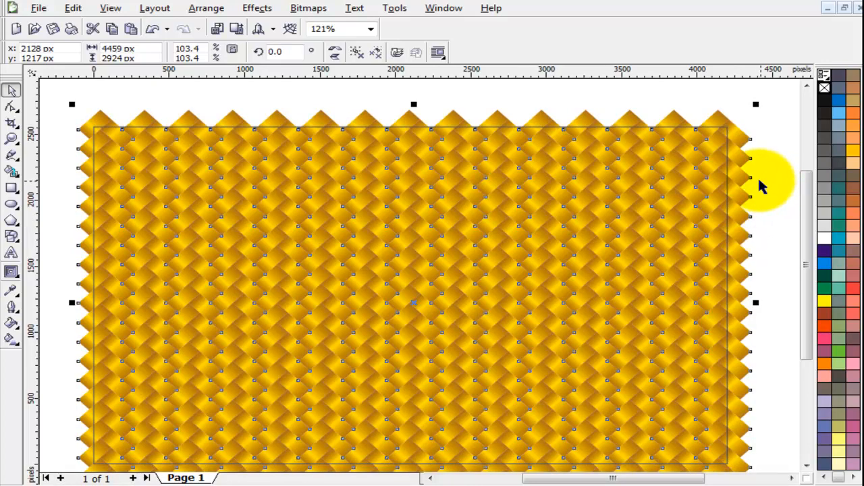
pyautogui.click(324, 89)
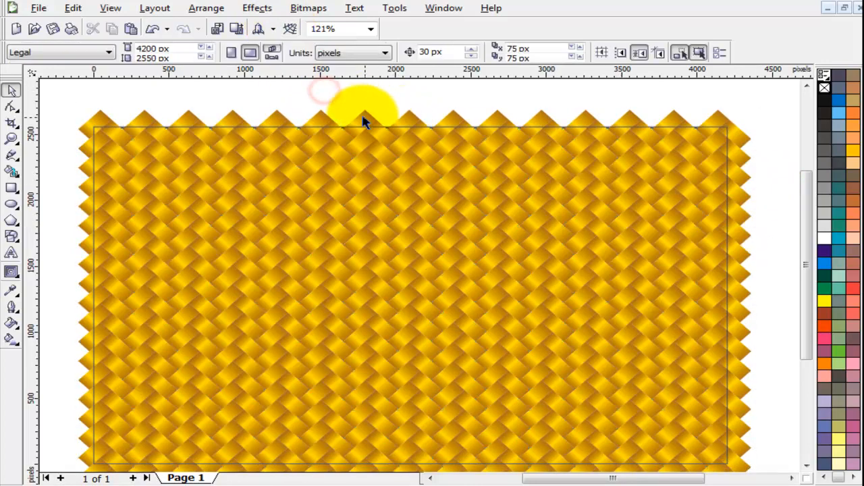
# PowerClip the weave pattern inside the page-sized rectangle and fit the finished background in view
pyautogui.click(360, 112)
pyautogui.click(264, 8)
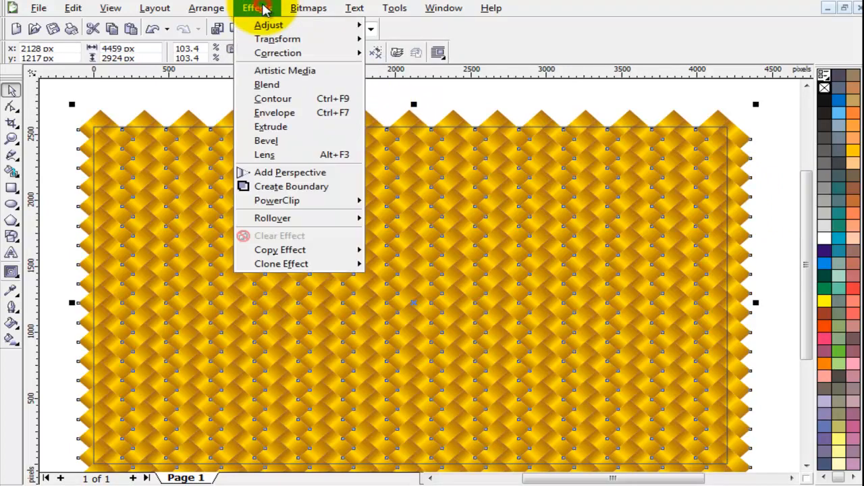
pyautogui.moveTo(283, 202)
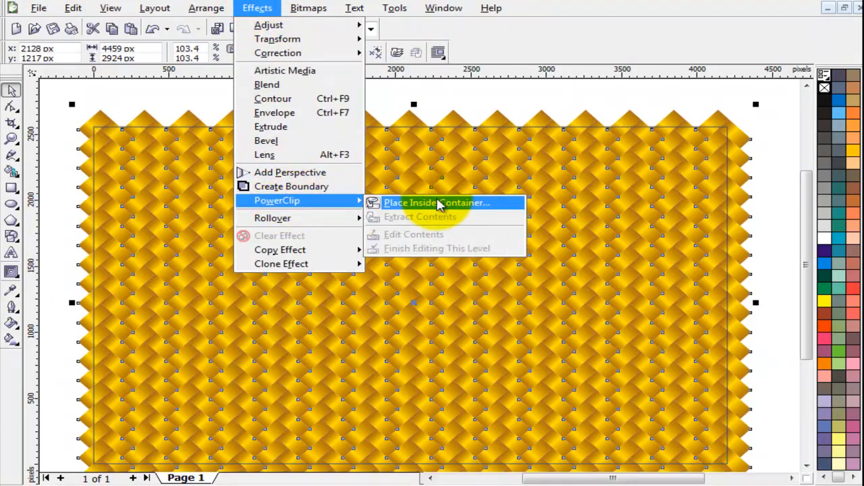
pyautogui.click(422, 201)
pyautogui.click(730, 189)
pyautogui.click(777, 174)
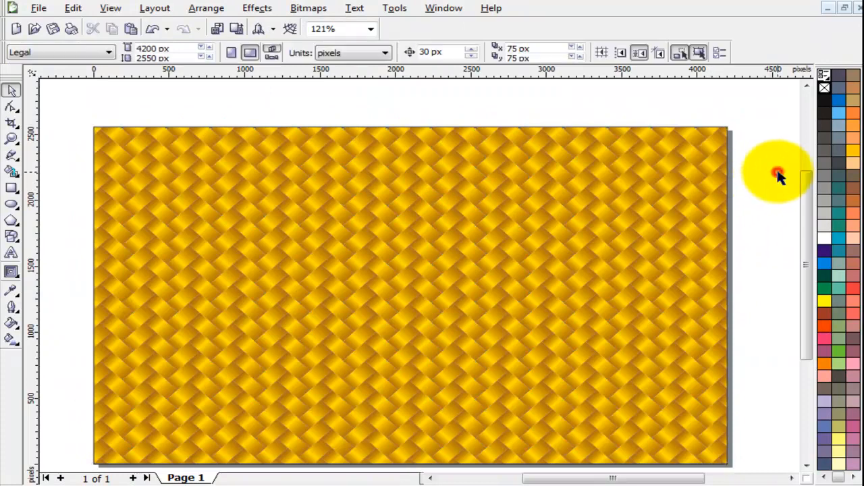
pyautogui.press('F4')
pyautogui.click(783, 179)
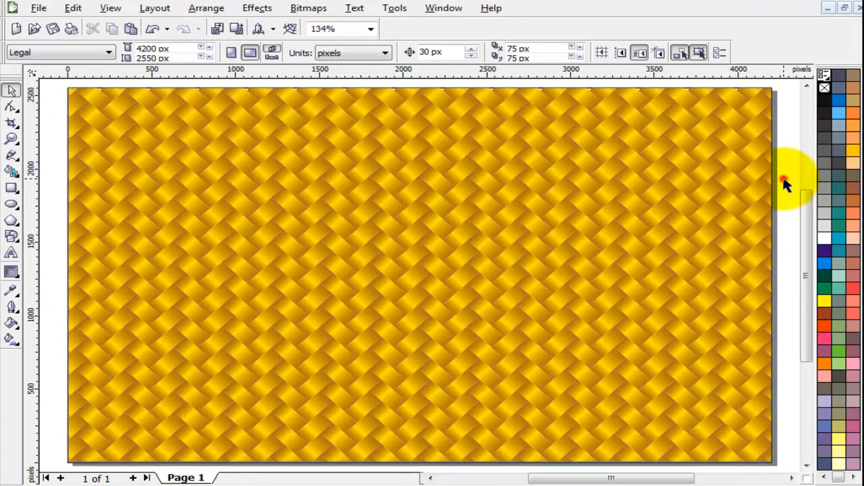